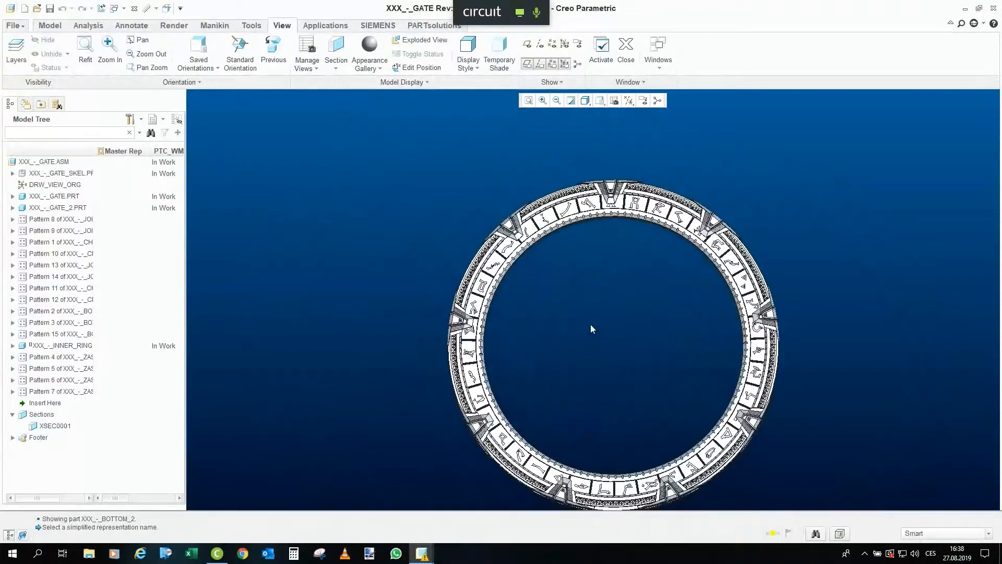
# Examine the front of the gate ring, including its chevrons, glyph panels and slotted inner rim.
pyautogui.scroll(-3, 560, 166)
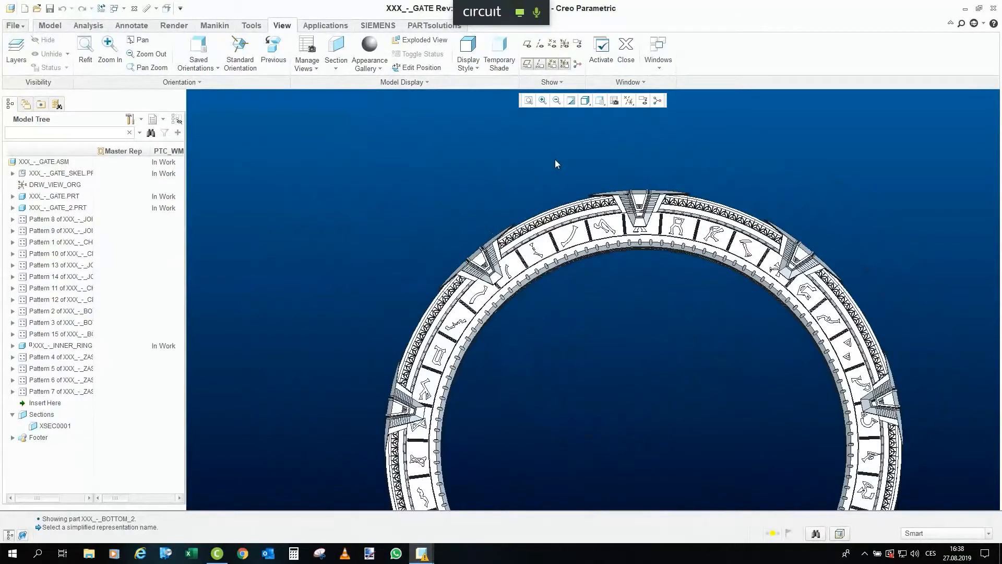
pyautogui.scroll(2, 556, 160)
pyautogui.scroll(-5, 552, 202)
pyautogui.moveTo(612, 276)
pyautogui.mouseDown(button='middle')
pyautogui.moveTo(630, 256)
pyautogui.moveTo(586, 194)
pyautogui.mouseUp(button='middle')
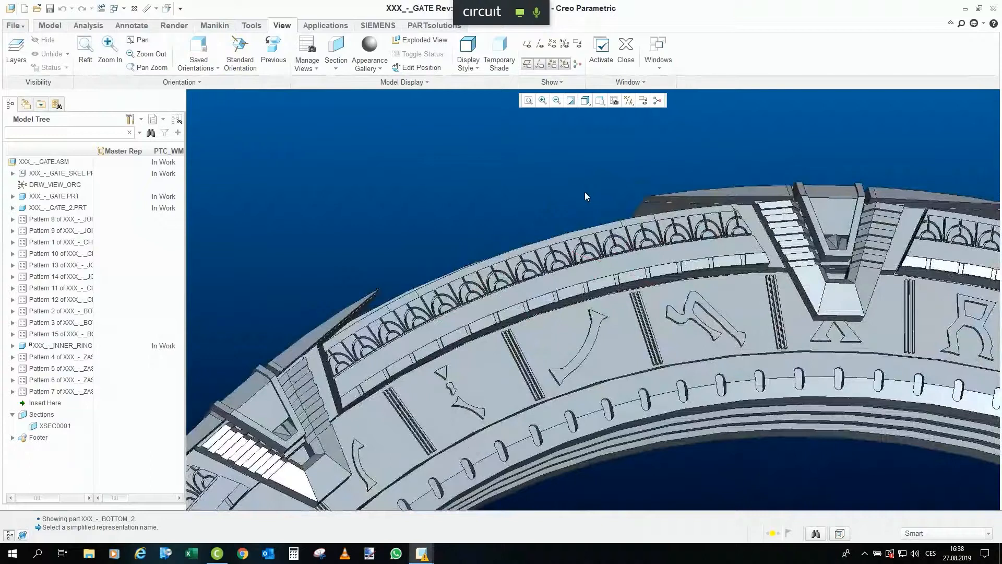
pyautogui.scroll(1, 586, 197)
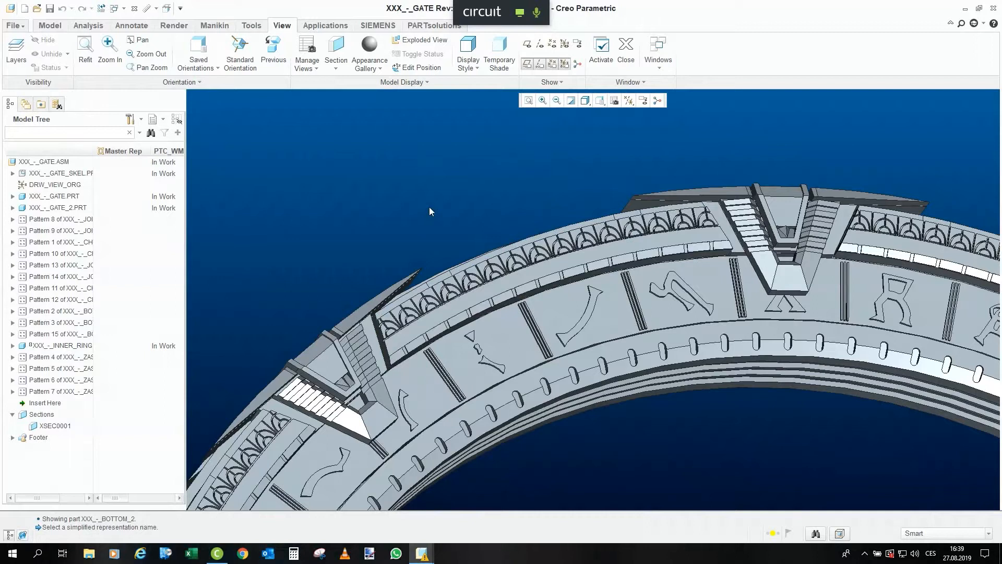
pyautogui.scroll(-4, 429, 206)
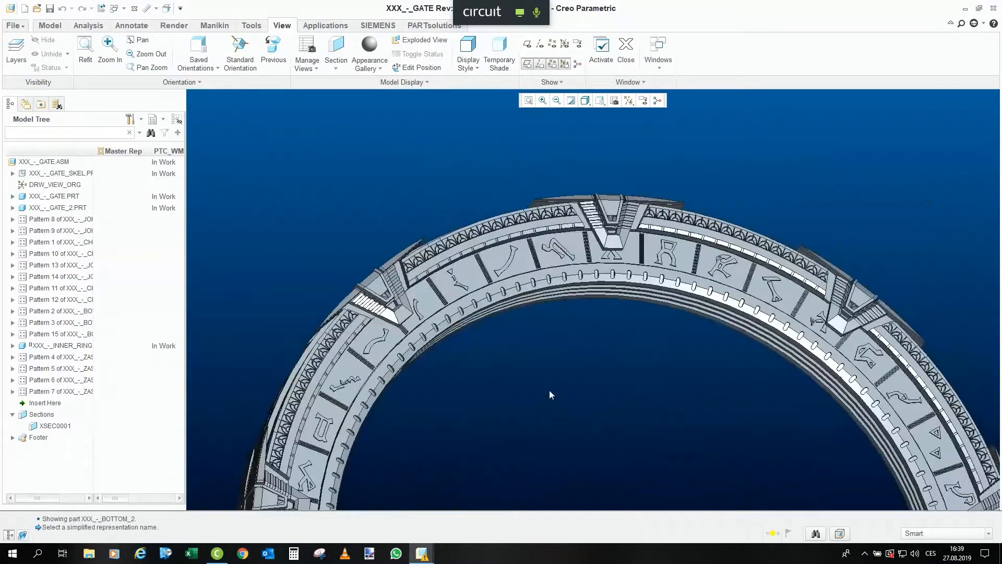
pyautogui.scroll(3, 516, 291)
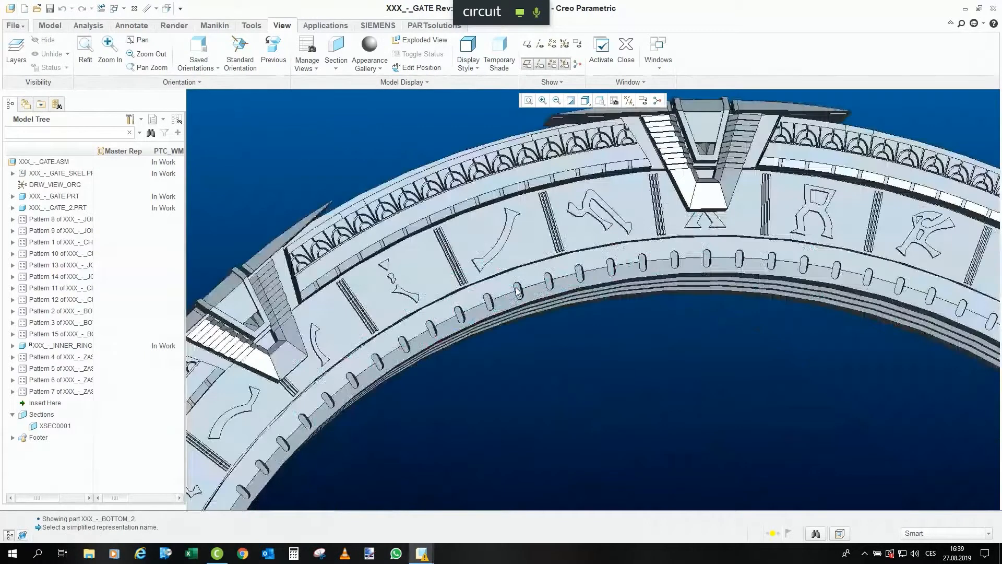
pyautogui.moveTo(515, 290)
pyautogui.mouseDown(button='middle')
pyautogui.moveTo(553, 326)
pyautogui.moveTo(536, 304)
pyautogui.mouseUp(button='middle')
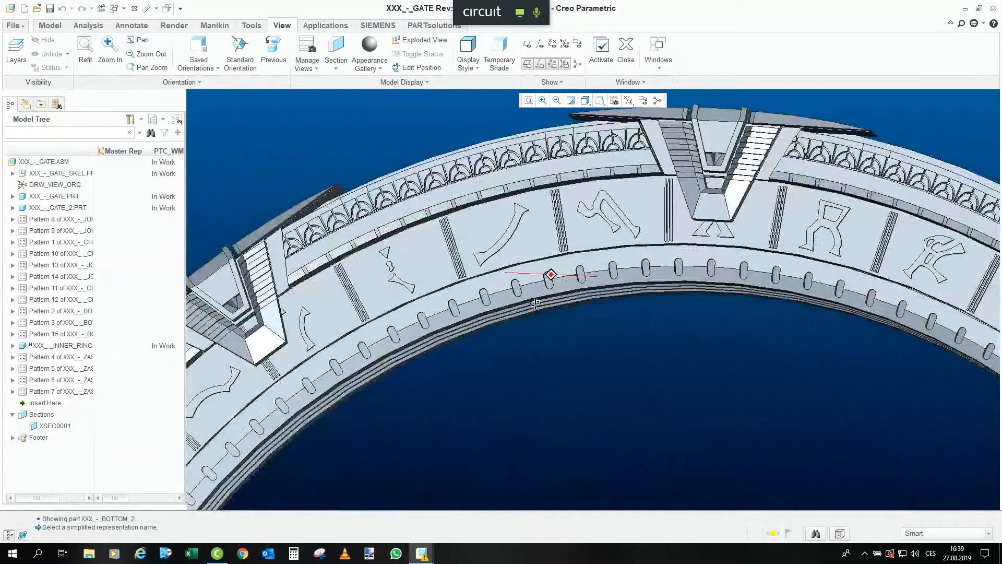
pyautogui.moveTo(540, 298); pyautogui.dragTo(546, 282, button='middle')
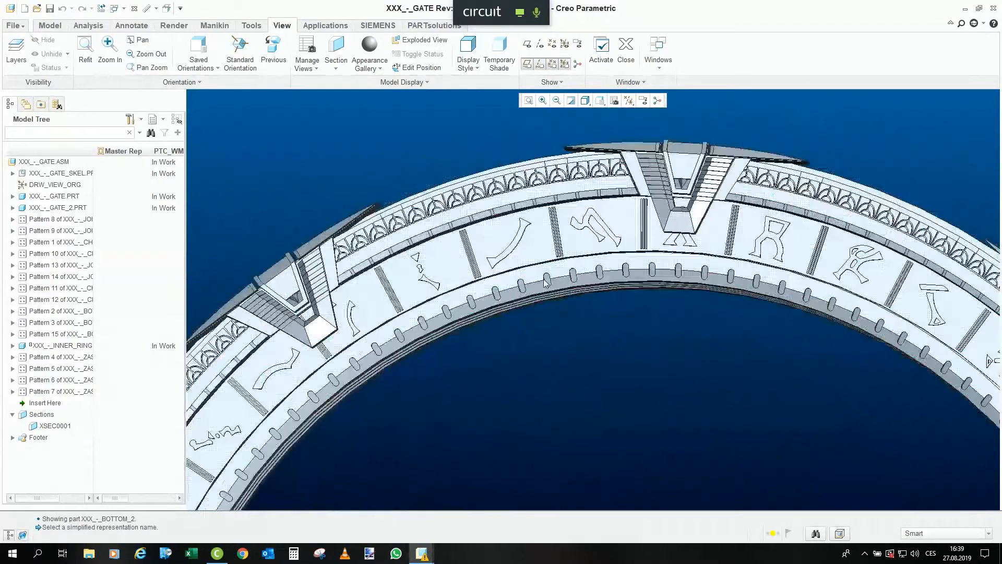
# Highlight the slotted chamfer surface of XXX_-_GATE_2 along the ring's inner edge, and clear the selection.
pyautogui.scroll(5, 525, 265)
pyautogui.scroll(-5, 506, 271)
pyautogui.click(522, 302)
pyautogui.click(522, 301)
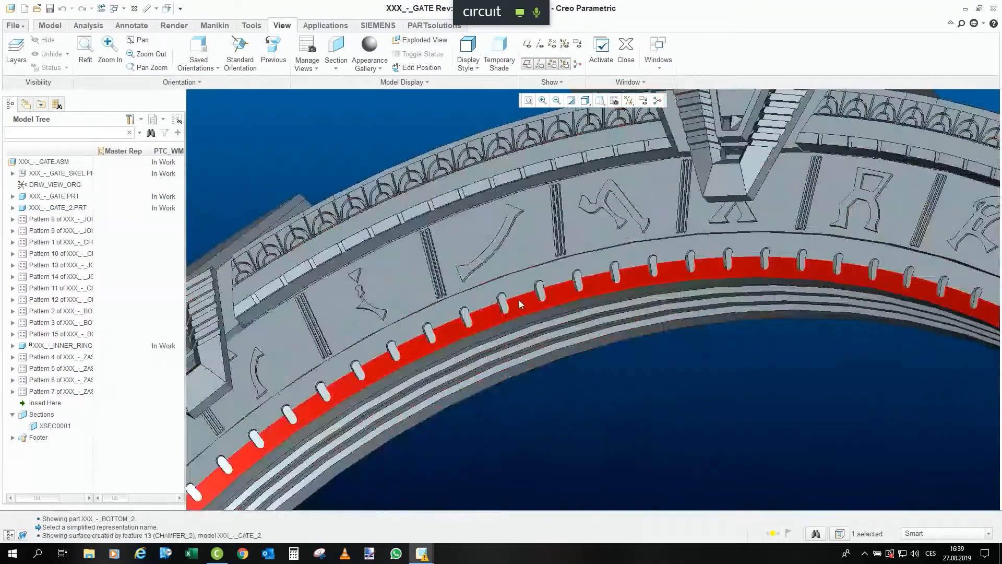
pyautogui.click(653, 446)
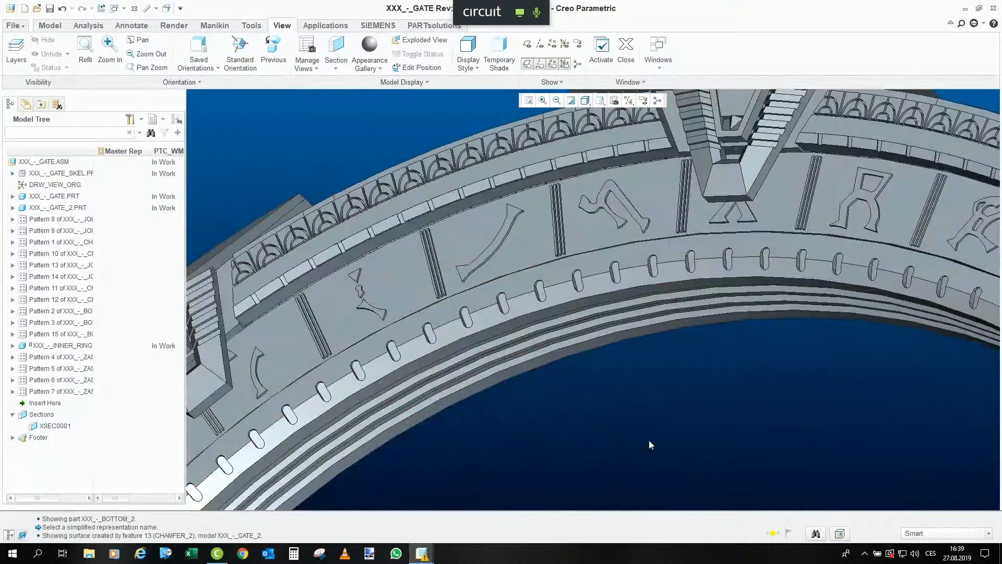
# Examine the whole ring and its reverse side, focusing on the ribbed segments, chevrons and slotted inner rim.
pyautogui.scroll(-4, 604, 412)
pyautogui.moveTo(556, 308); pyautogui.dragTo(521, 253, button='middle')
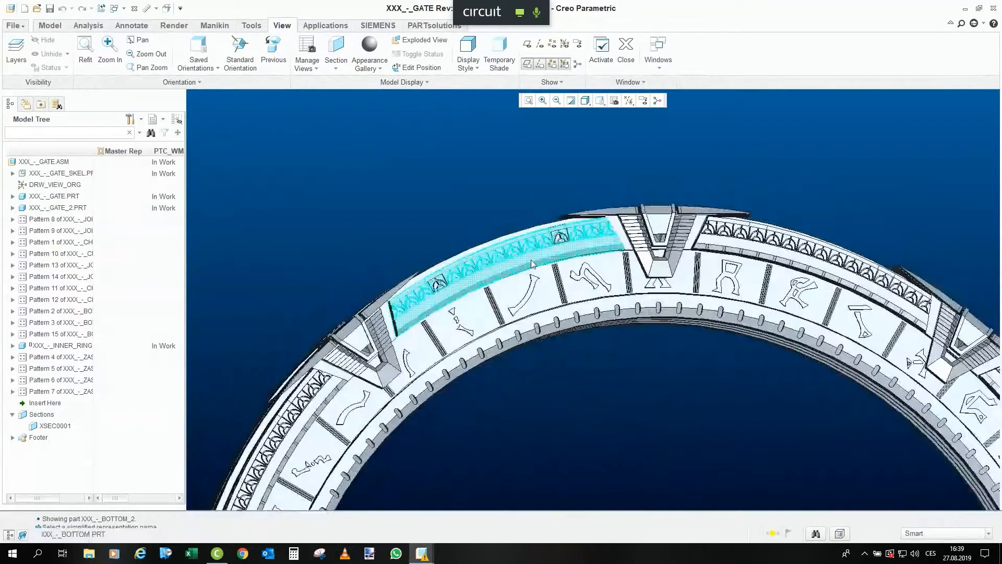
pyautogui.scroll(-3, 517, 250)
pyautogui.moveTo(516, 249); pyautogui.dragTo(508, 266, button='middle')
pyautogui.scroll(-2, 494, 245)
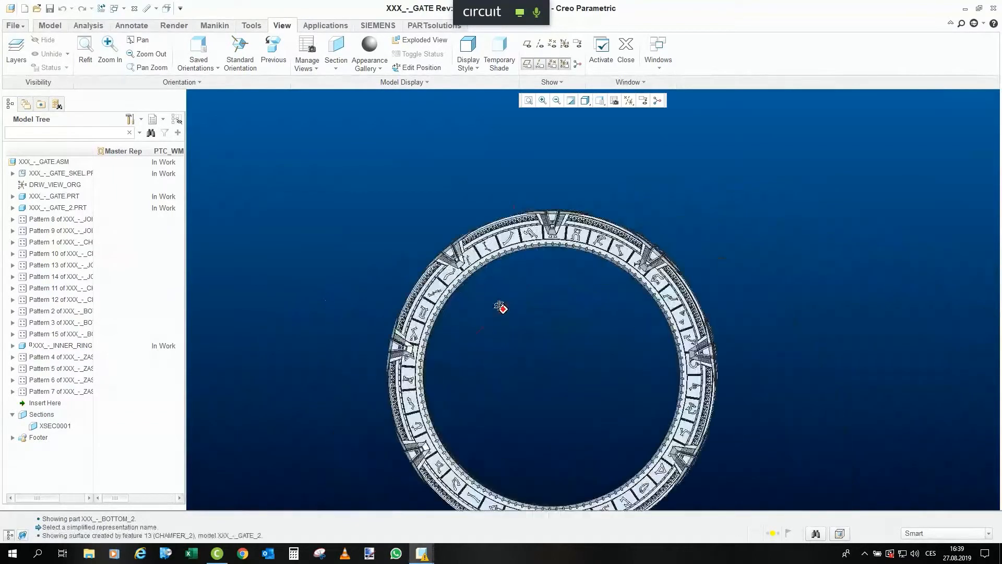
pyautogui.scroll(4, 510, 230)
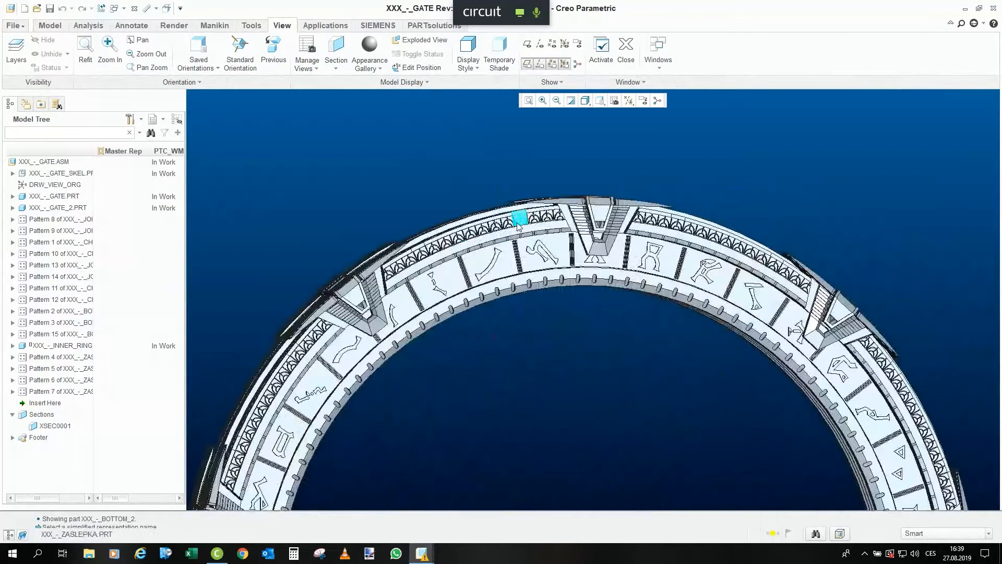
pyautogui.moveTo(508, 223)
pyautogui.mouseDown(button='middle')
pyautogui.moveTo(377, 252)
pyautogui.moveTo(656, 236)
pyautogui.mouseUp(button='middle')
pyautogui.scroll(-2, 656, 237)
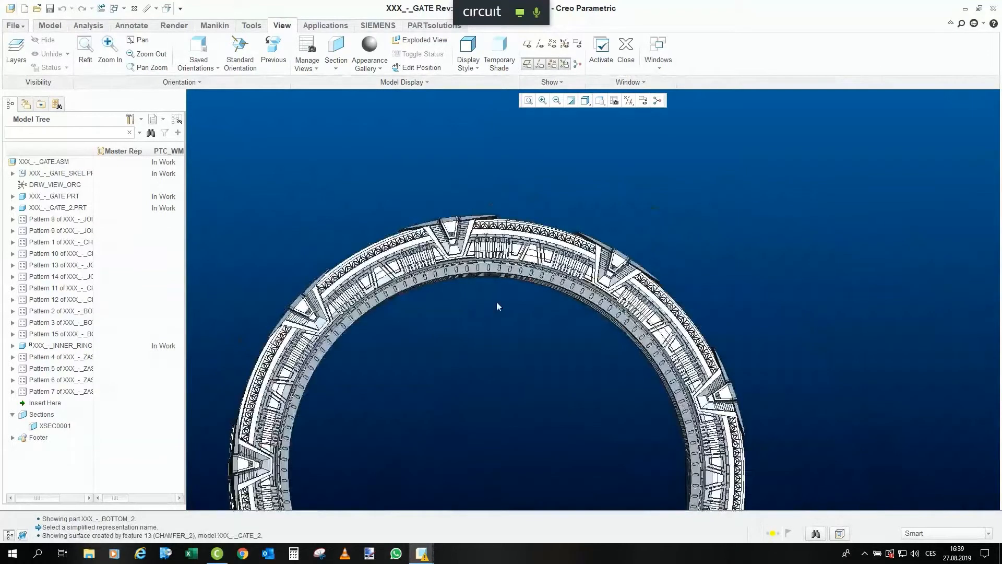
pyautogui.scroll(2, 497, 302)
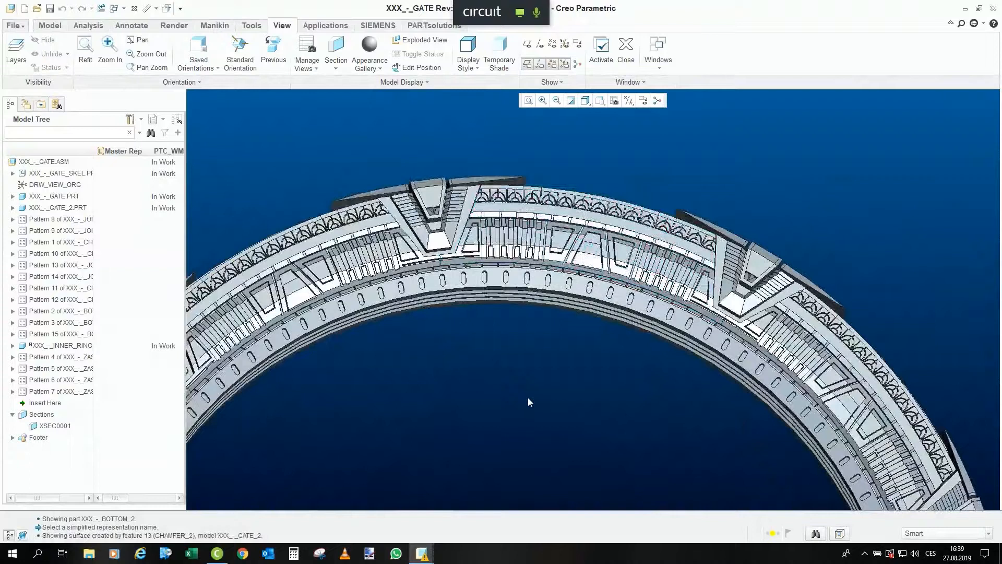
pyautogui.moveTo(519, 242); pyautogui.dragTo(526, 425, button='middle')
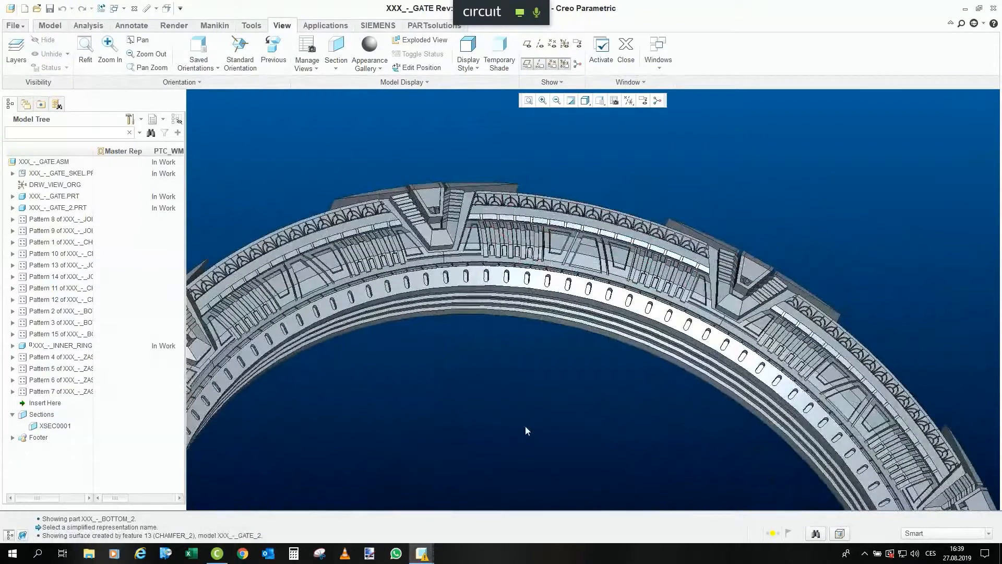
pyautogui.scroll(2, 486, 326)
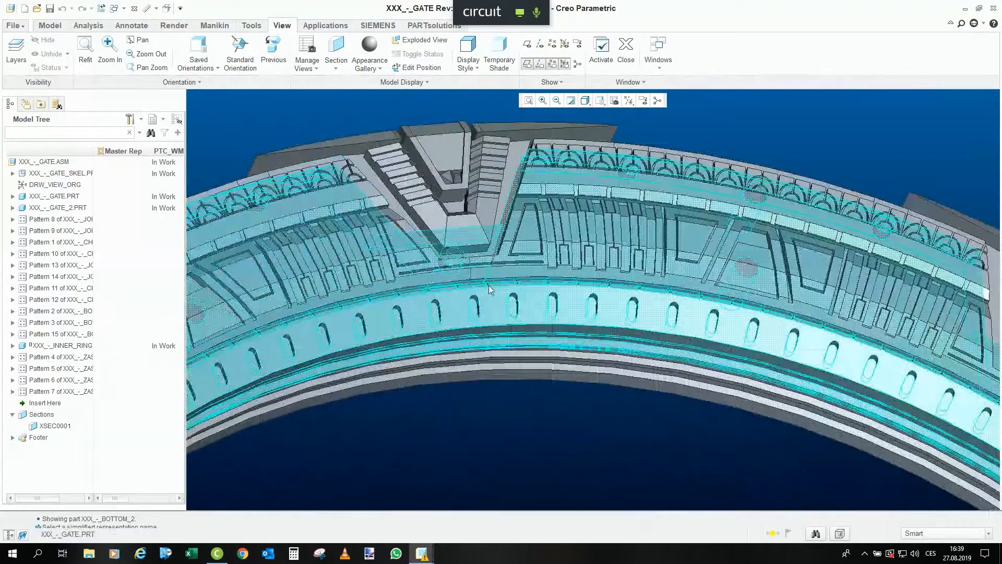
pyautogui.moveTo(489, 286); pyautogui.dragTo(479, 288, button='middle')
pyautogui.scroll(5, 479, 287)
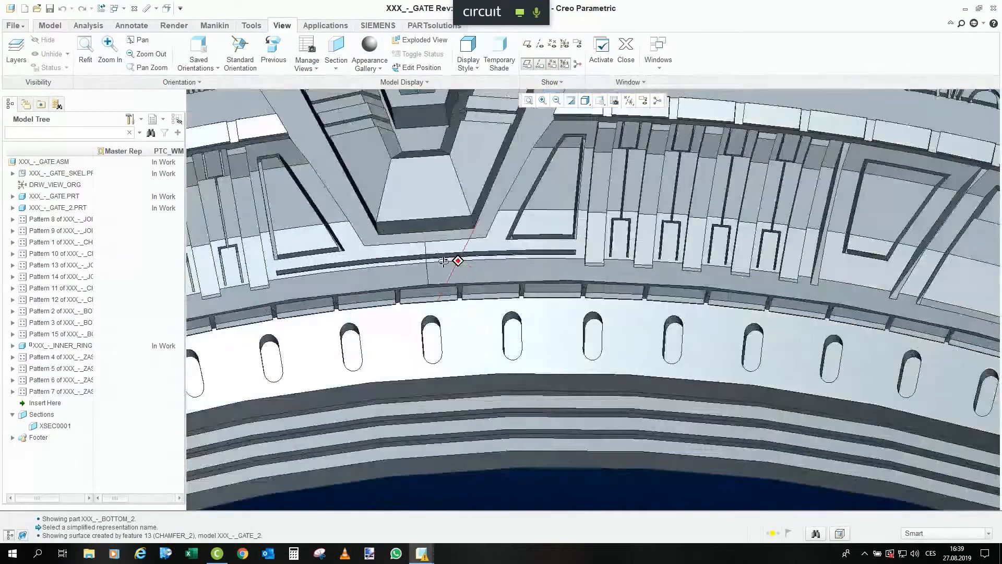
pyautogui.moveTo(443, 261)
pyautogui.mouseDown(button='middle')
pyautogui.moveTo(471, 268)
pyautogui.moveTo(696, 179)
pyautogui.mouseUp(button='middle')
pyautogui.scroll(-3, 471, 266)
pyautogui.moveTo(592, 281)
pyautogui.mouseDown(button='middle')
pyautogui.moveTo(604, 281)
pyautogui.moveTo(574, 376)
pyautogui.mouseUp(button='middle')
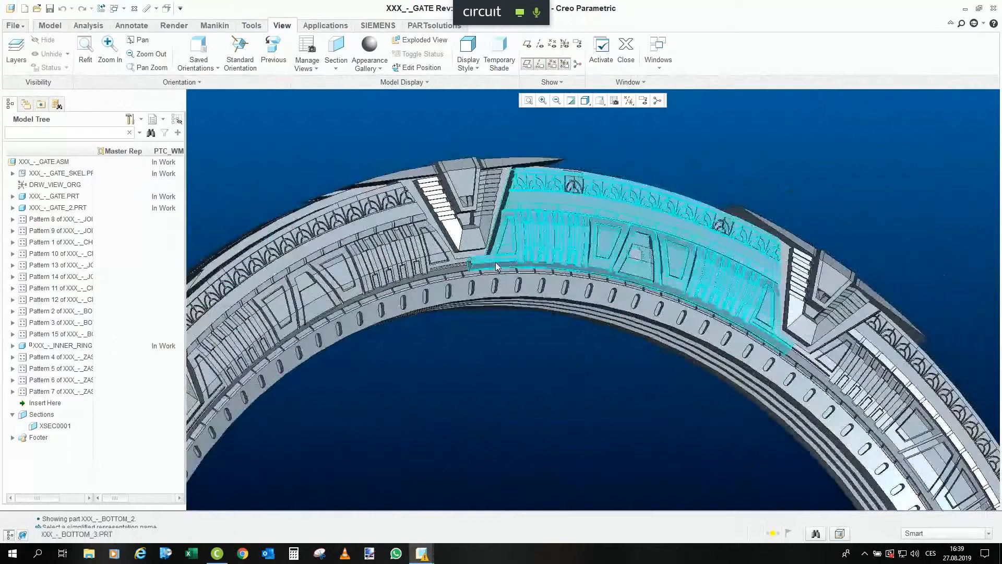
# Examine the ring from several angles, including its stepped inner wall, plated outer rim and the top chevron.
pyautogui.moveTo(496, 262)
pyautogui.mouseDown(button='middle')
pyautogui.moveTo(441, 220)
pyautogui.moveTo(538, 463)
pyautogui.mouseUp(button='middle')
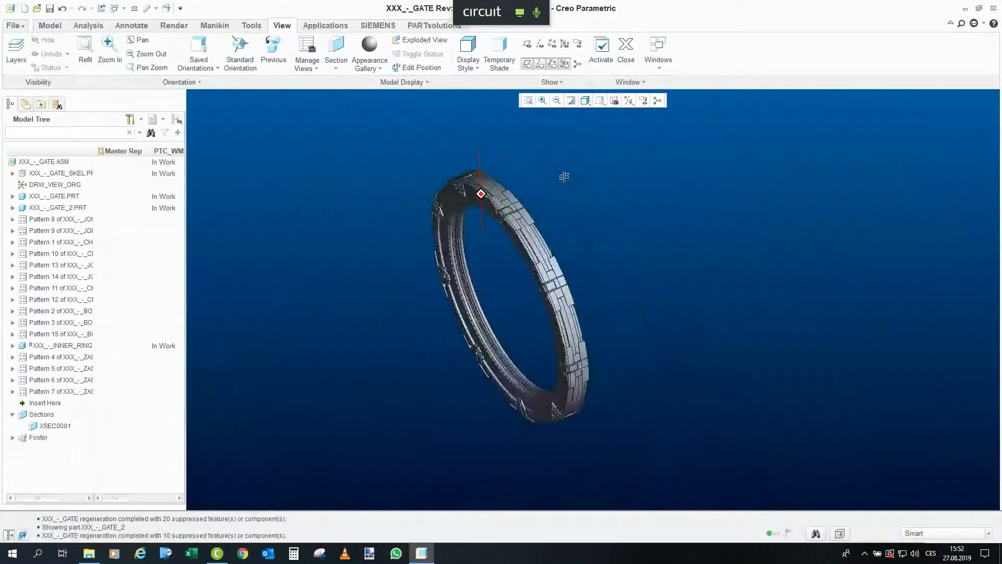
pyautogui.moveTo(564, 174); pyautogui.dragTo(629, 158, button='middle')
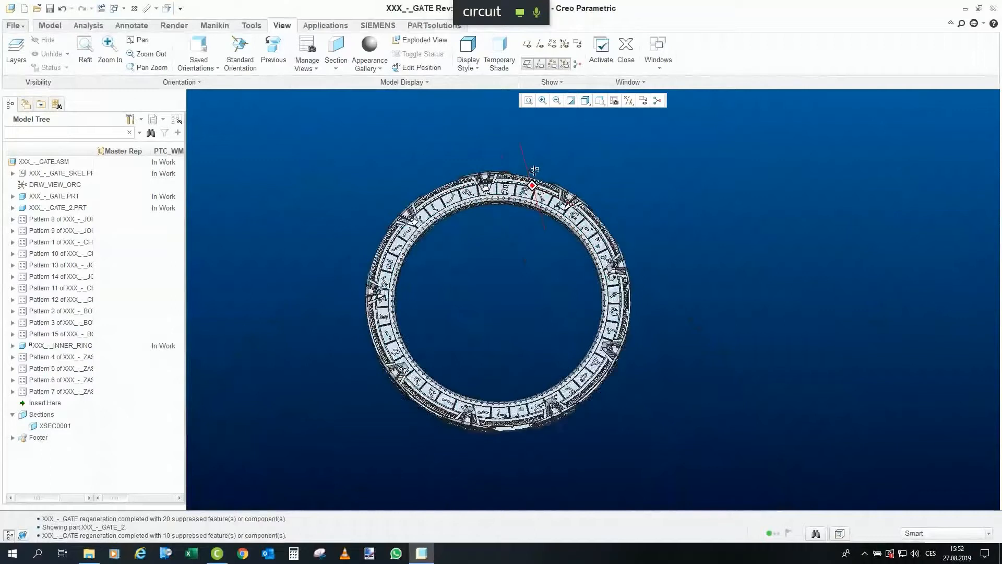
pyautogui.scroll(-3, 491, 211)
pyautogui.moveTo(489, 170); pyautogui.dragTo(437, 158, button='middle')
pyautogui.scroll(-1, 353, 232)
pyautogui.moveTo(421, 201); pyautogui.dragTo(449, 214, button='middle')
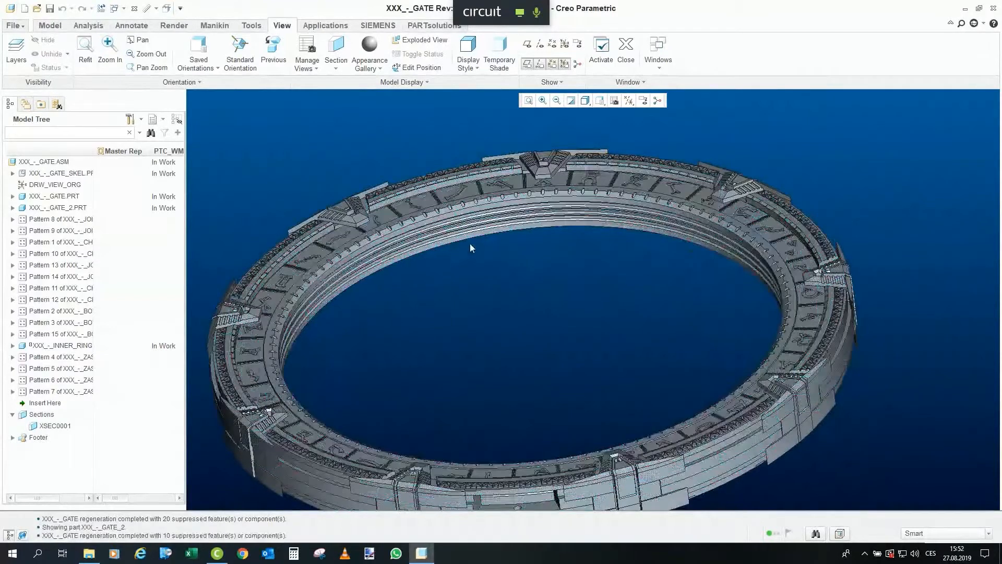
pyautogui.moveTo(515, 203); pyautogui.dragTo(542, 293, button='middle')
pyautogui.scroll(-2, 518, 118)
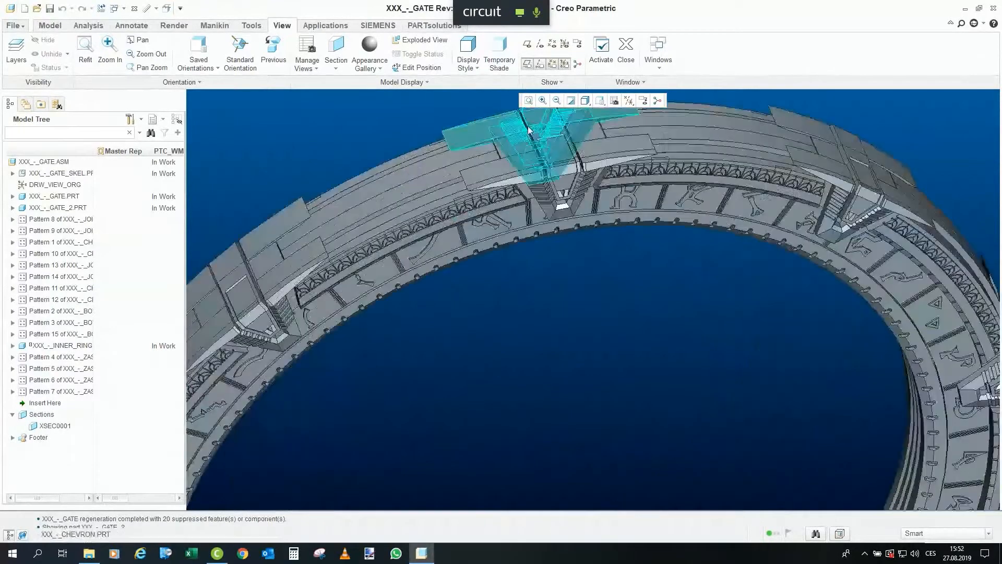
pyautogui.moveTo(554, 176); pyautogui.dragTo(552, 162, button='middle')
pyautogui.scroll(-3, 544, 196)
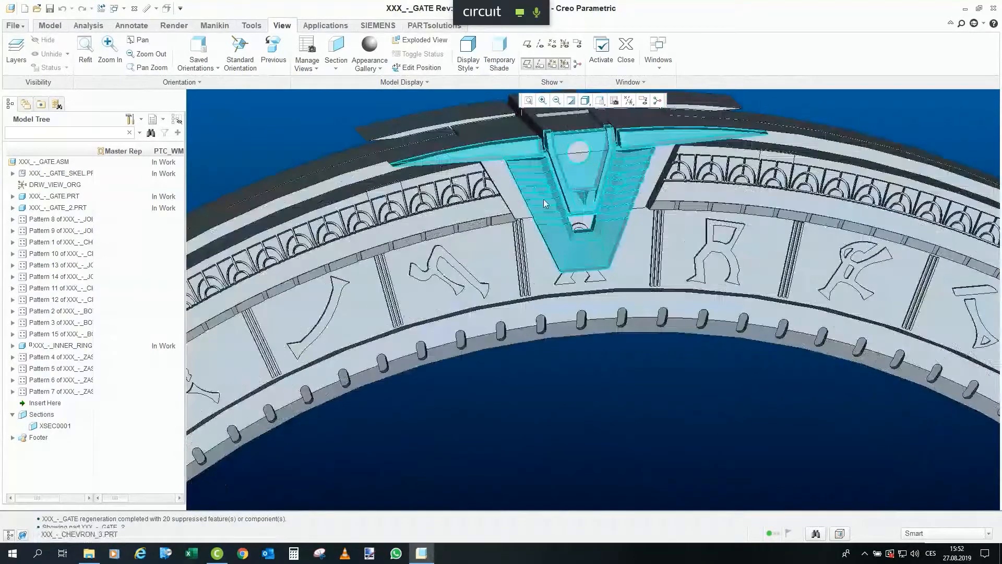
pyautogui.scroll(5, 629, 183)
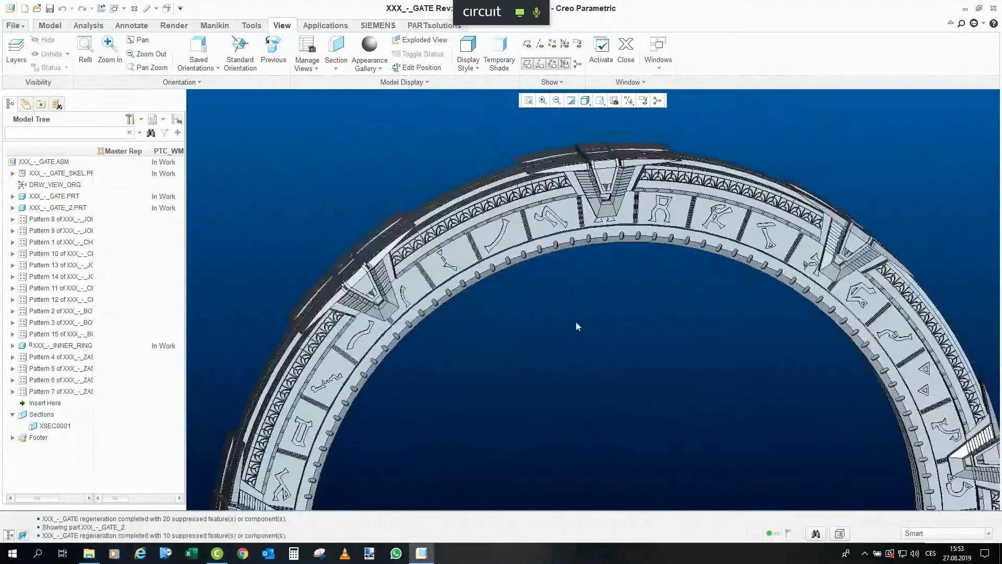
# Highlight the XXX_-_BOTTOM segment beside the top chevron and inspect the XXX_-_ZASLEPKA cap set into its arched ornament.
pyautogui.click(465, 214)
pyautogui.moveTo(464, 214)
pyautogui.mouseDown(button='middle')
pyautogui.moveTo(462, 192)
pyautogui.moveTo(471, 210)
pyautogui.moveTo(449, 193)
pyautogui.moveTo(452, 218)
pyautogui.mouseUp(button='middle')
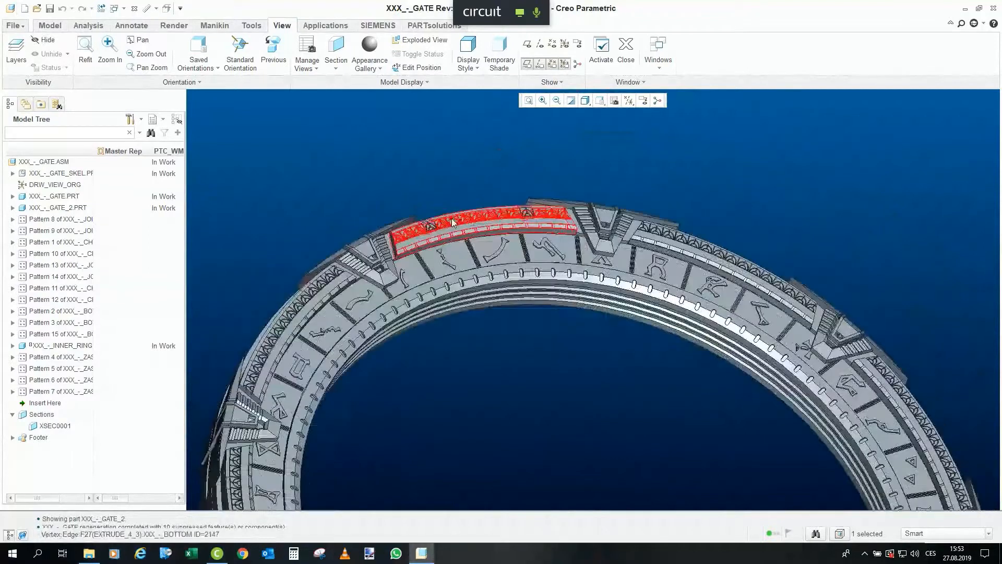
pyautogui.scroll(4, 440, 158)
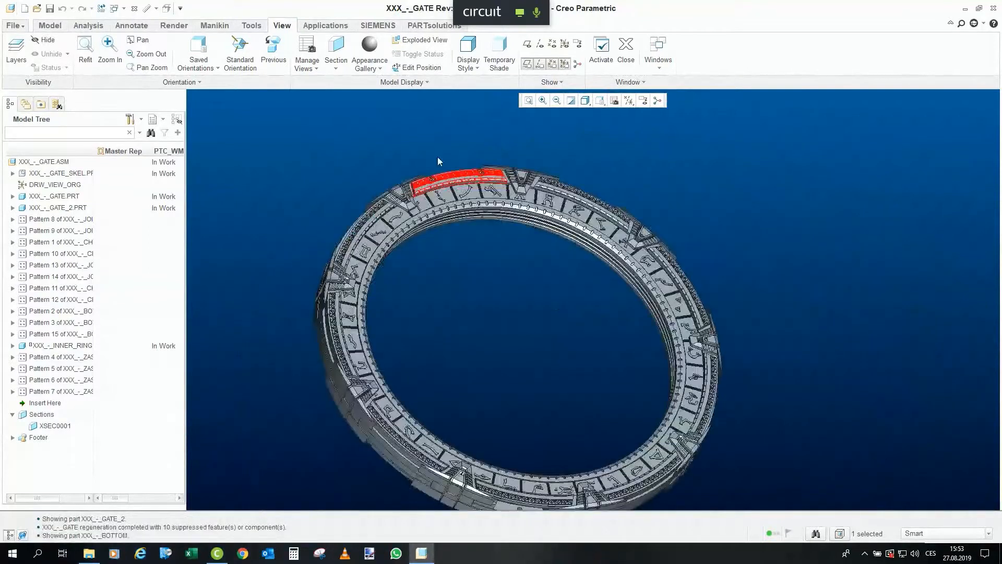
pyautogui.scroll(-6, 437, 197)
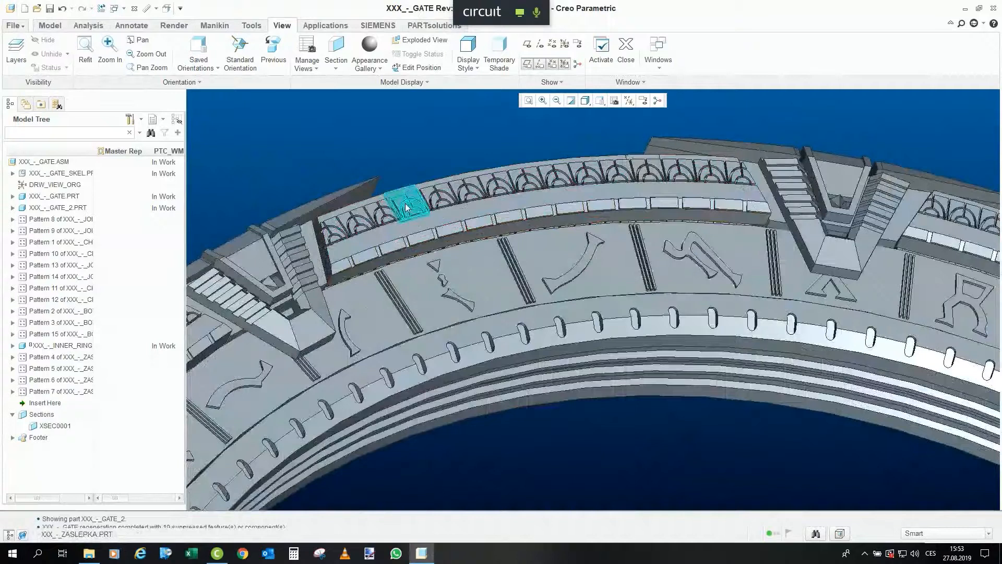
pyautogui.click(407, 208)
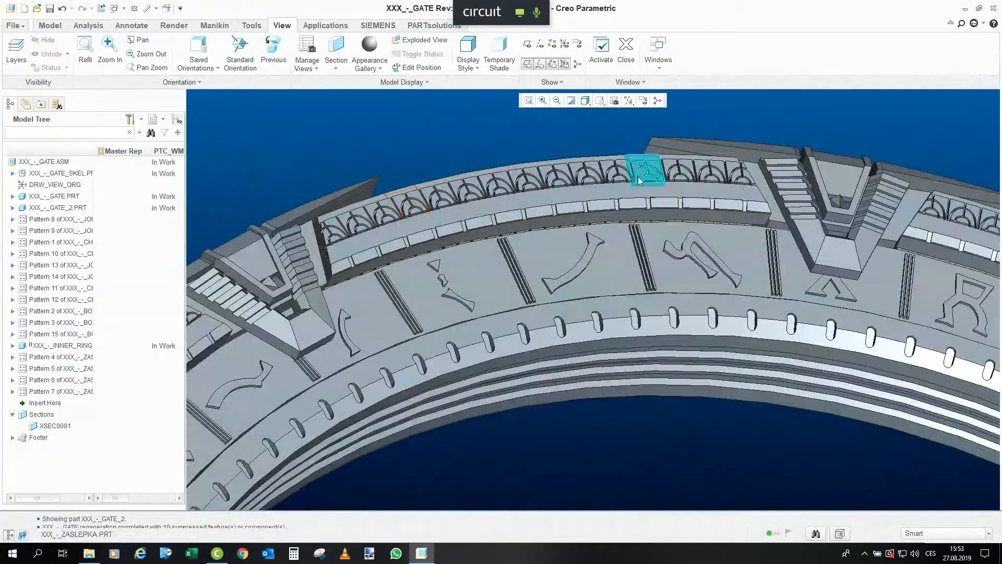
# Highlight the XXX_-_BOTTOM_2 part, clear the selection, and examine the ring's reverse side and overall shape.
pyautogui.moveTo(469, 140)
pyautogui.mouseDown(button='middle')
pyautogui.moveTo(583, 195)
pyautogui.moveTo(466, 205)
pyautogui.moveTo(497, 142)
pyautogui.mouseUp(button='middle')
pyautogui.scroll(-3, 476, 171)
pyautogui.click(502, 216)
pyautogui.click(483, 131)
pyautogui.scroll(3, 480, 176)
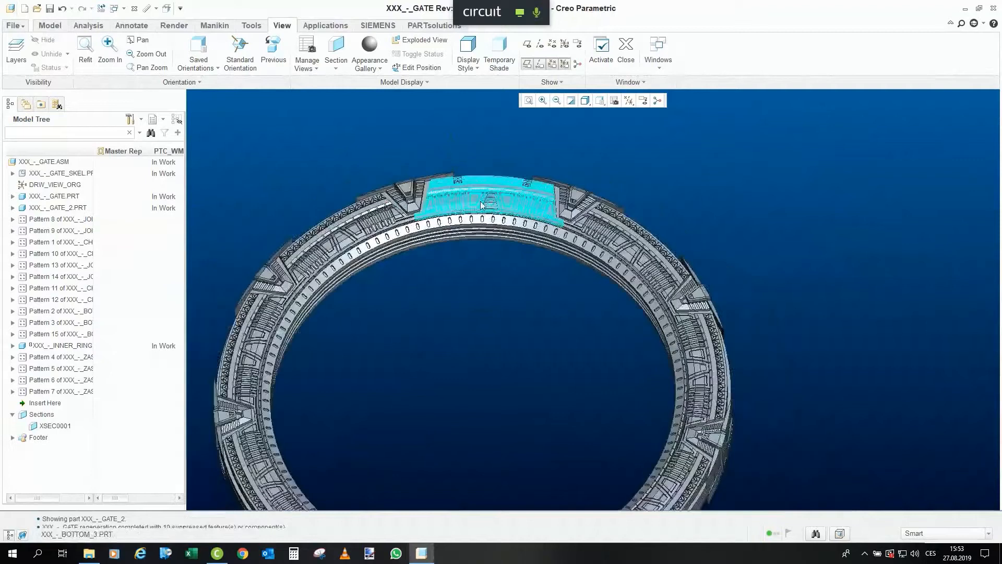
pyautogui.scroll(-2, 488, 206)
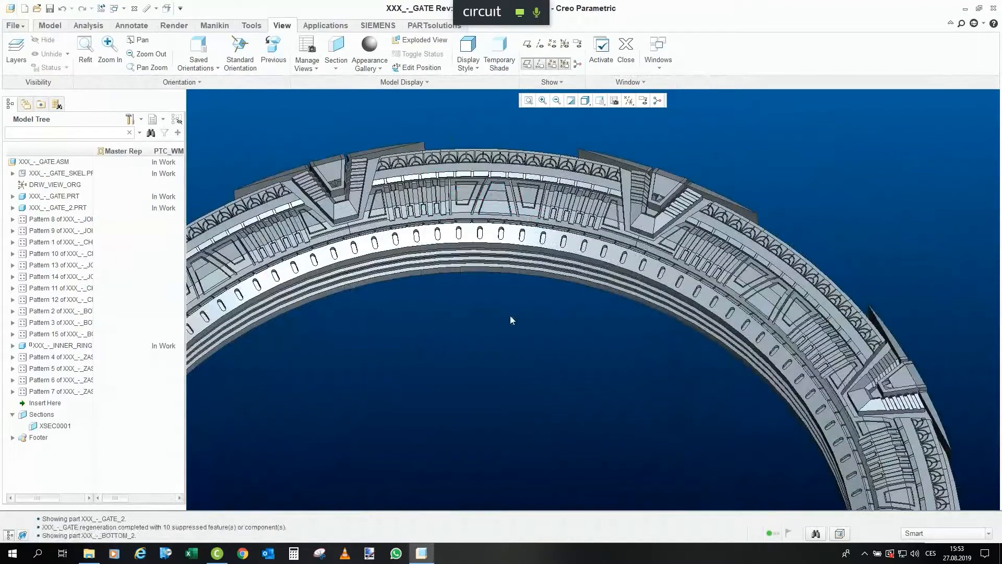
pyautogui.moveTo(503, 233); pyautogui.dragTo(452, 229, button='middle')
pyautogui.scroll(1, 496, 242)
pyautogui.scroll(2, 450, 227)
pyautogui.scroll(3, 450, 229)
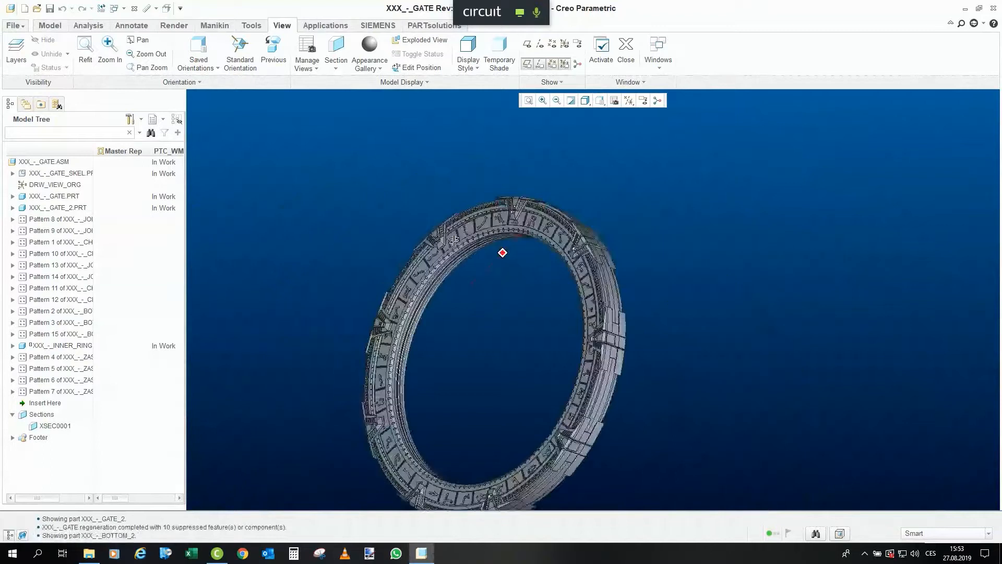
pyautogui.scroll(3, 399, 214)
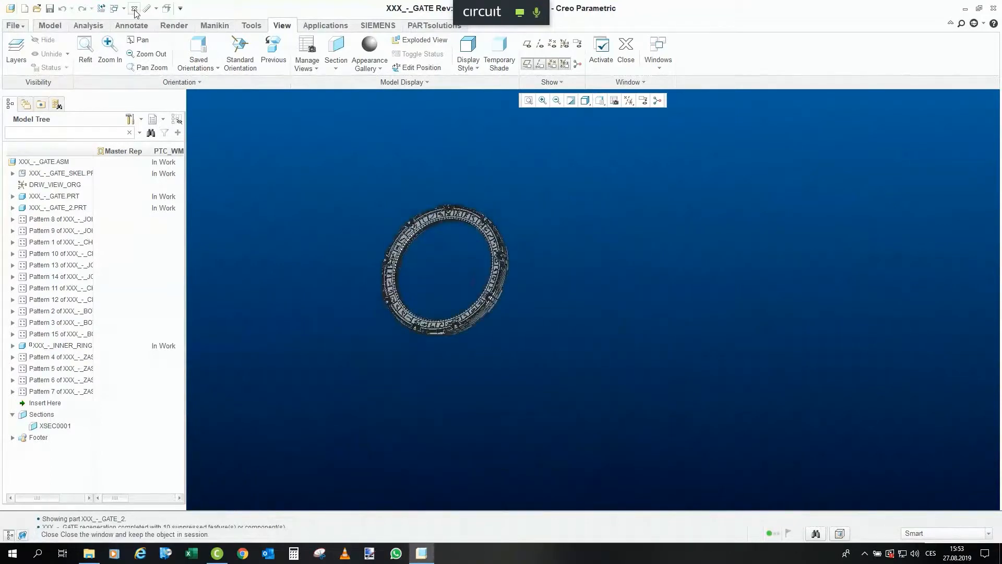
# Open the pedestal assembly xxx_-_pedestal.asm from the Project_Gate workspace.
pyautogui.click(36, 8)
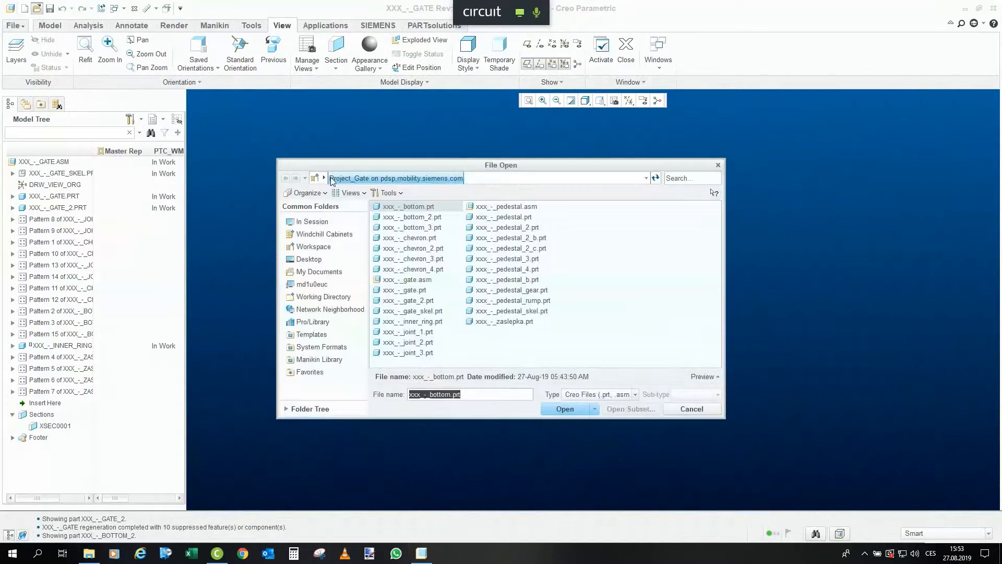
pyautogui.doubleClick(509, 208)
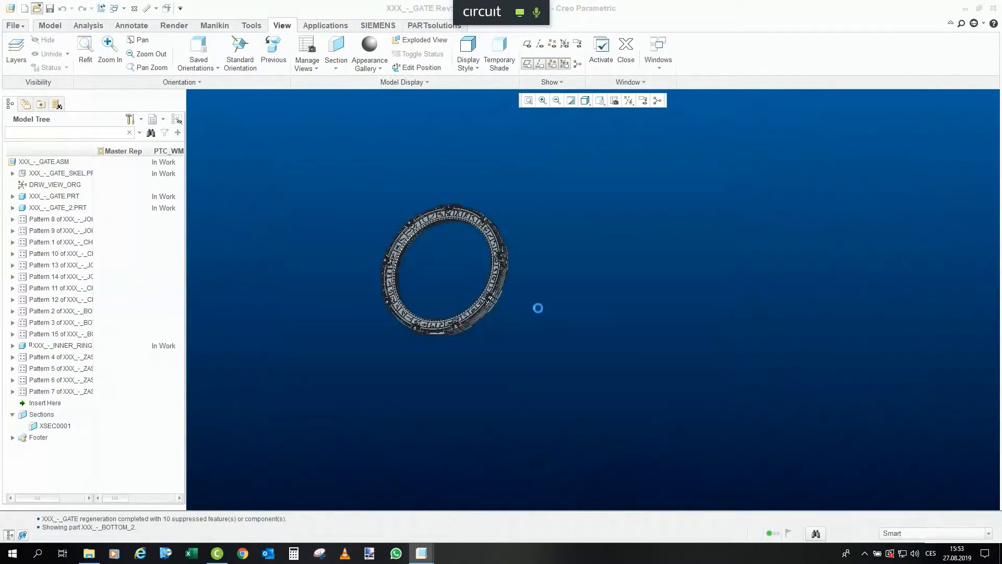
pyautogui.click(493, 355)
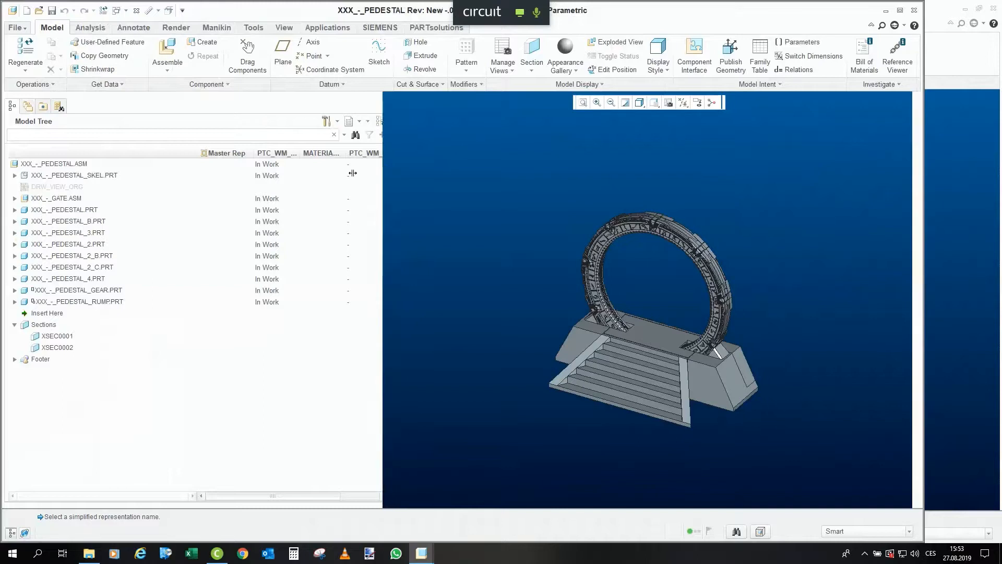
# Narrow the model tree, maximize the assembly window, and examine the gate on its stepped pedestal from the front, side and underside.
pyautogui.moveTo(391, 168); pyautogui.dragTo(165, 185)
pyautogui.scroll(-3, 507, 390)
pyautogui.moveTo(504, 378); pyautogui.dragTo(524, 373, button='middle')
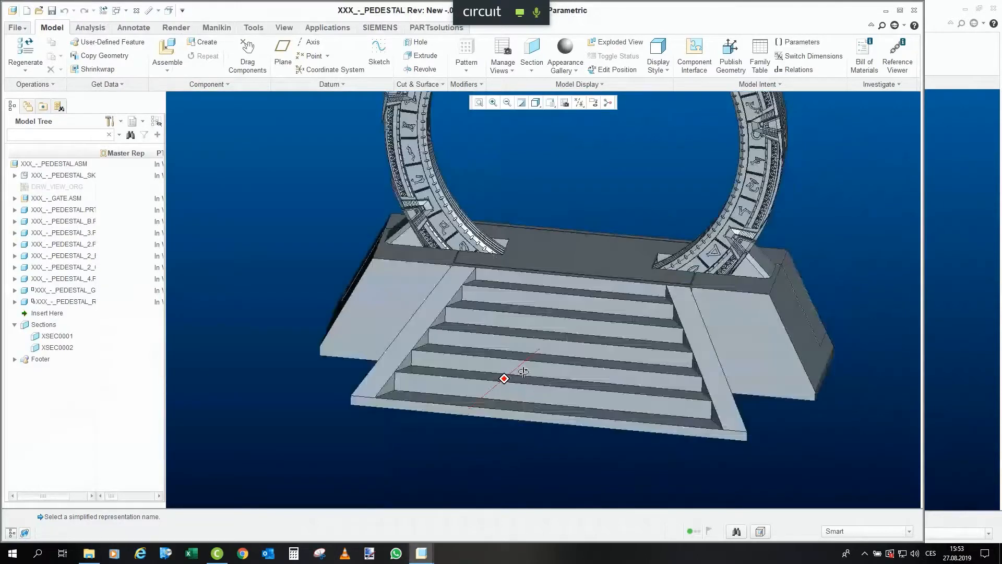
pyautogui.scroll(2, 525, 373)
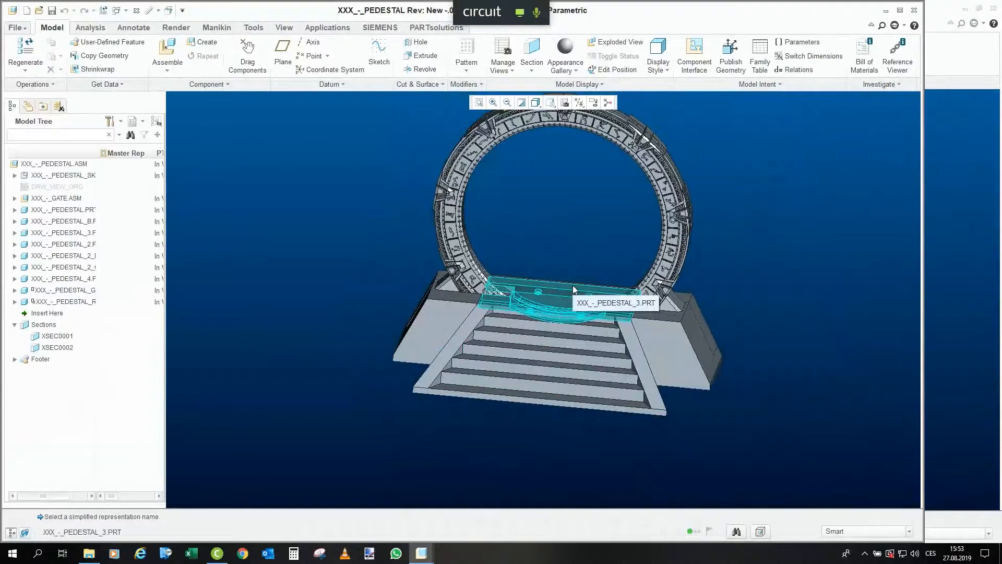
pyautogui.moveTo(564, 366)
pyautogui.mouseDown(button='middle')
pyautogui.moveTo(569, 348)
pyautogui.moveTo(601, 376)
pyautogui.moveTo(616, 416)
pyautogui.moveTo(830, 316)
pyautogui.mouseUp(button='middle')
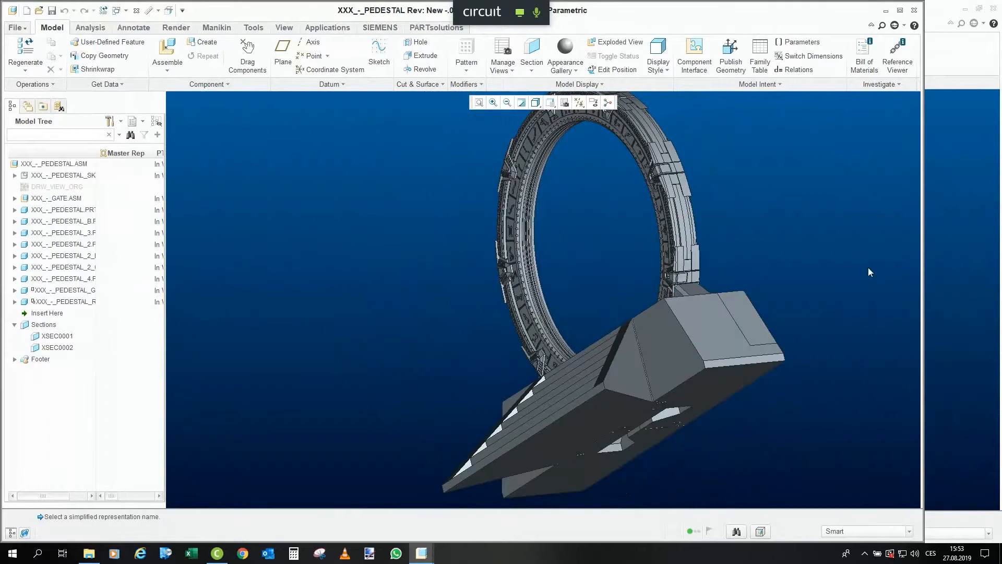
pyautogui.click(900, 10)
pyautogui.scroll(4, 645, 345)
pyautogui.moveTo(646, 346)
pyautogui.mouseDown(button='middle')
pyautogui.moveTo(675, 371)
pyautogui.moveTo(802, 378)
pyautogui.mouseUp(button='middle')
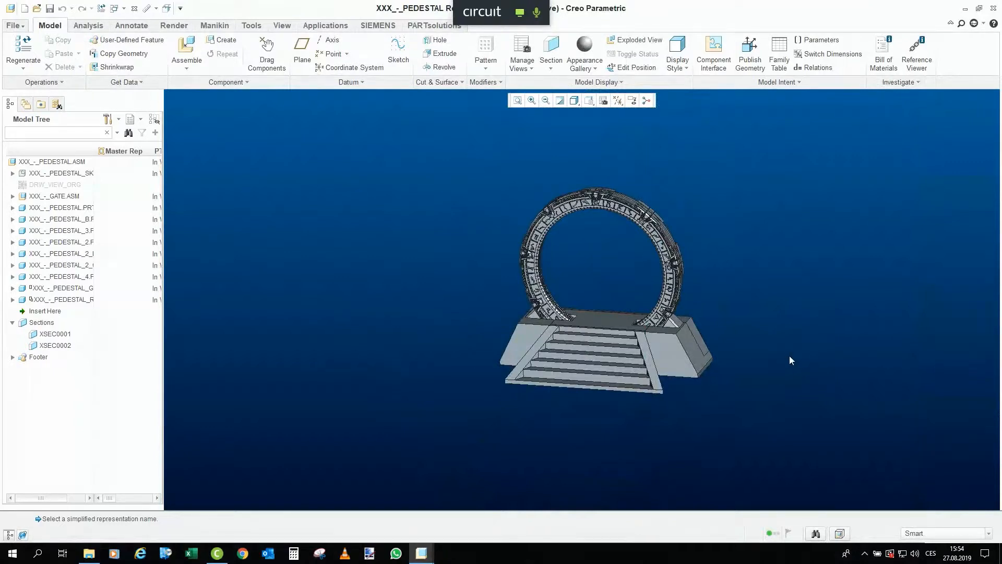
pyautogui.scroll(-4, 699, 347)
pyautogui.scroll(3, 716, 352)
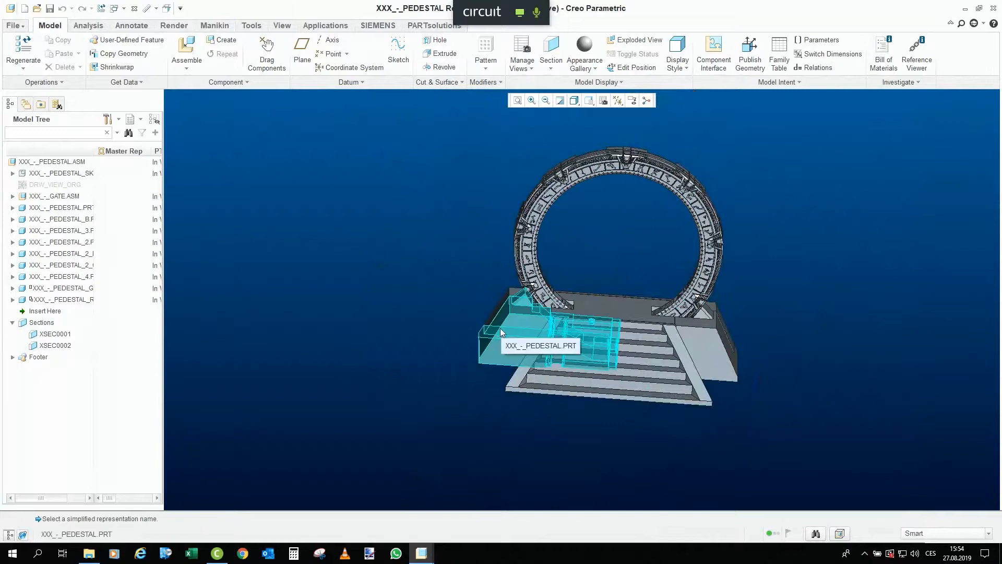
# Highlight individual pedestal parts, including XXX_-_PEDESTAL_2_C and the XXX_-_PEDESTAL_3 cover, from the front and rear, and clear the selection.
pyautogui.click(704, 346)
pyautogui.moveTo(704, 347); pyautogui.dragTo(422, 331, button='middle')
pyautogui.click(478, 315)
pyautogui.moveTo(476, 317); pyautogui.dragTo(470, 365, button='middle')
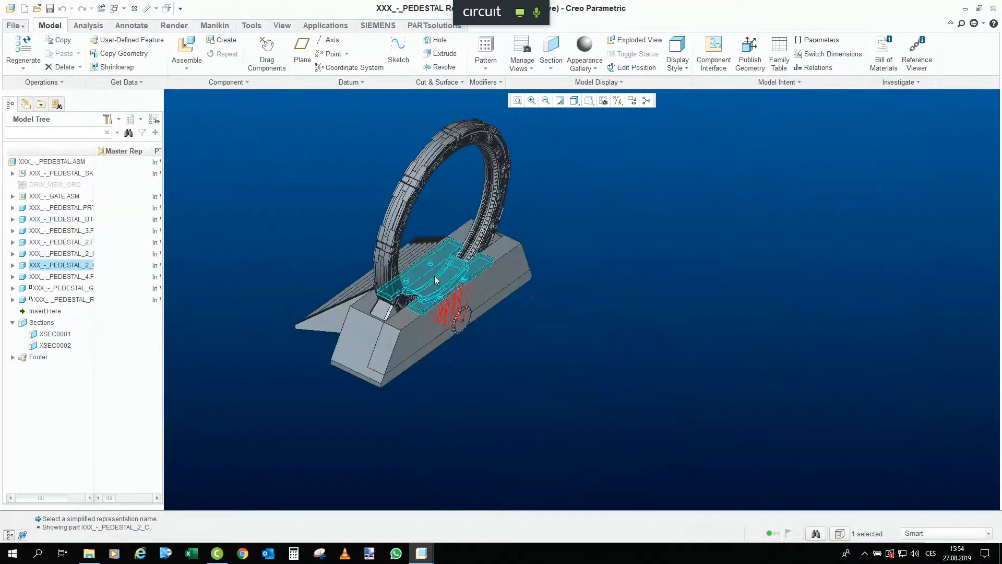
pyautogui.click(460, 257)
pyautogui.moveTo(461, 255); pyautogui.dragTo(532, 276, button='middle')
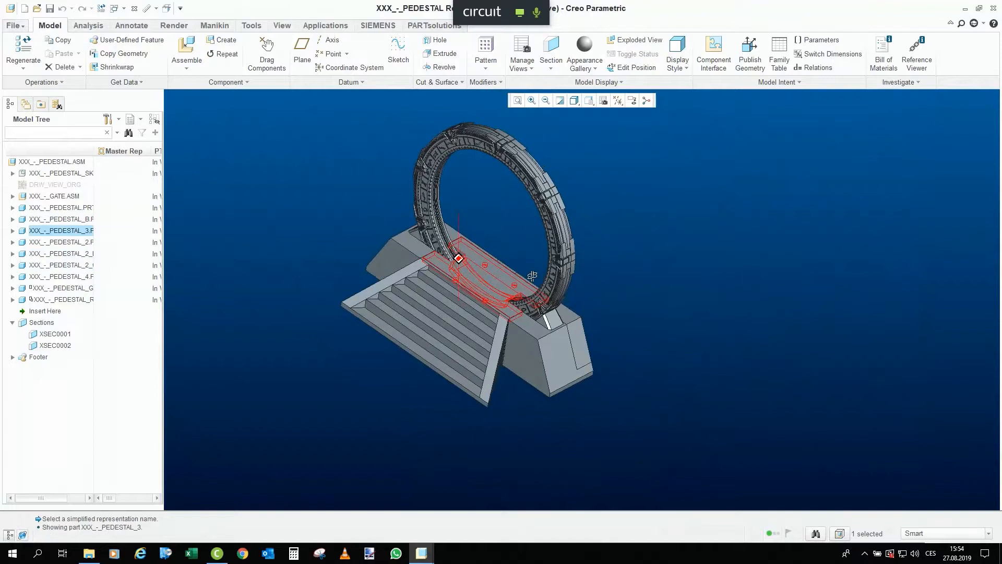
pyautogui.click(487, 227)
pyautogui.moveTo(481, 221); pyautogui.dragTo(467, 215, button='middle')
# Hide the XXX_-_PEDESTAL_3 cover part on top of the pedestal.
pyautogui.scroll(-5, 467, 215)
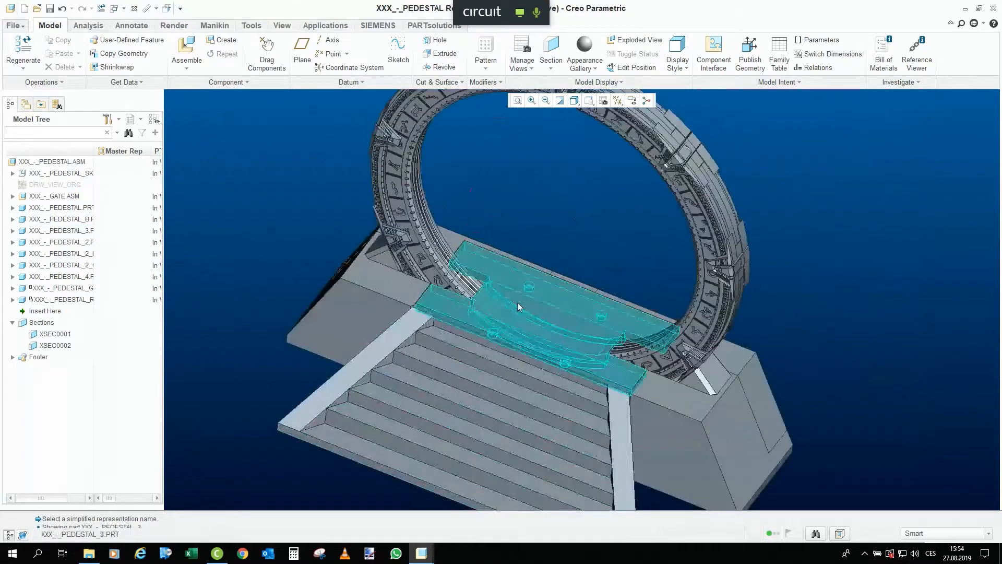
pyautogui.click(518, 302)
pyautogui.rightClick(518, 302)
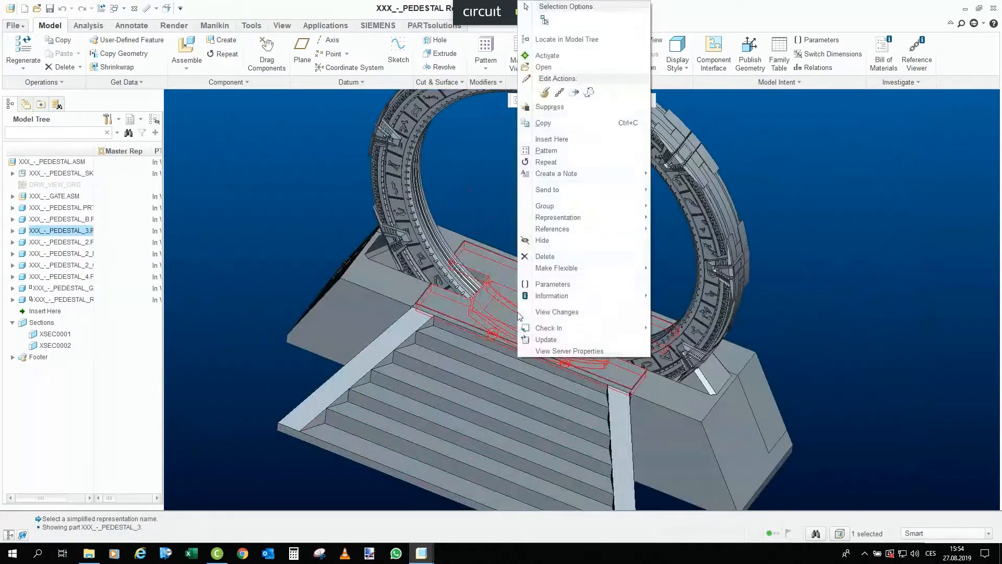
pyautogui.click(536, 241)
pyautogui.moveTo(515, 284); pyautogui.dragTo(524, 280, button='middle')
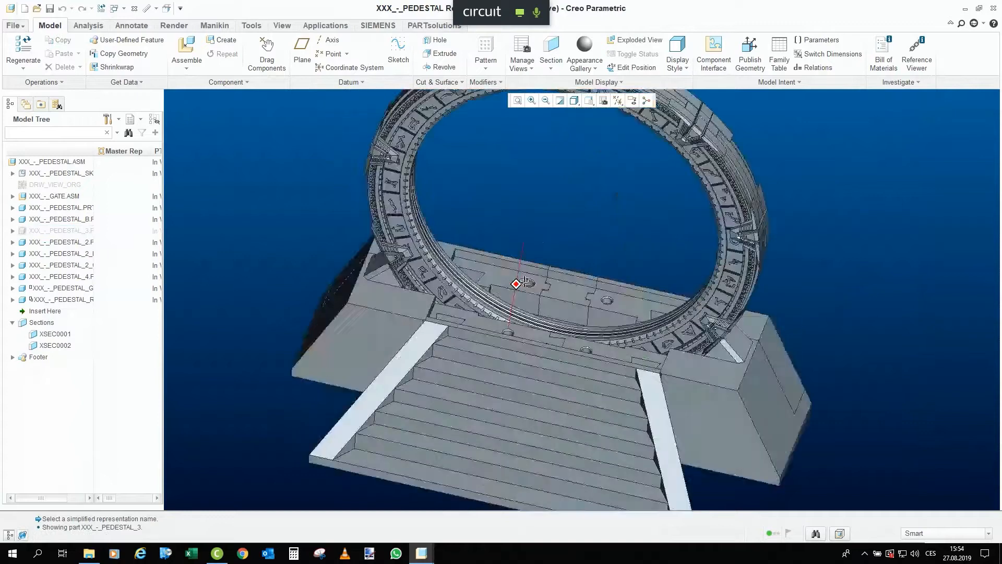
pyautogui.scroll(3, 524, 282)
# Hide the XXX_-_GATE.ASM subassembly and view the open pedestal from above.
pyautogui.click(474, 364)
pyautogui.click(539, 264)
pyautogui.click(62, 202)
pyautogui.rightClick(62, 202)
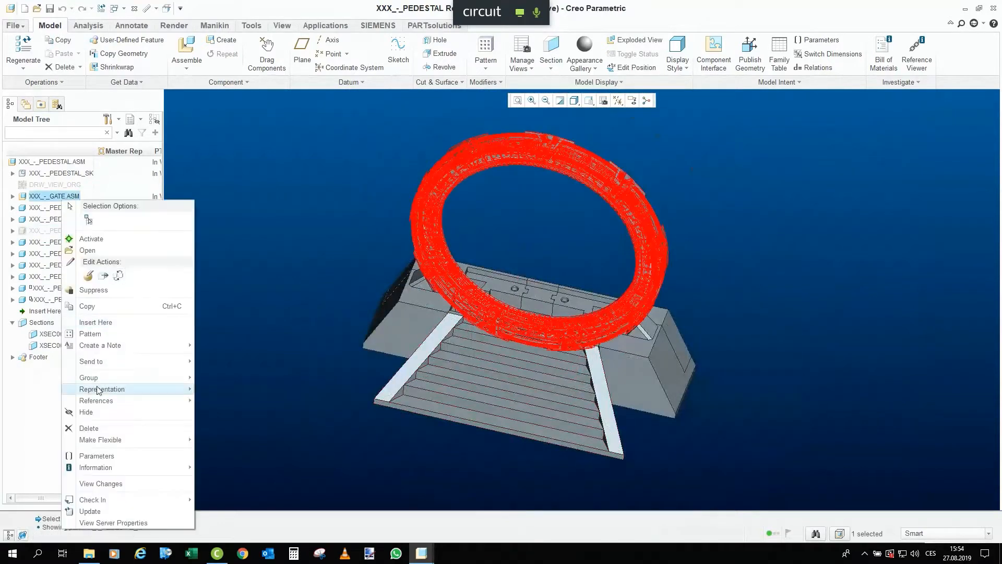
pyautogui.click(86, 412)
pyautogui.moveTo(367, 352)
pyautogui.mouseDown(button='middle')
pyautogui.moveTo(434, 340)
pyautogui.moveTo(435, 348)
pyautogui.mouseUp(button='middle')
pyautogui.scroll(-3, 432, 354)
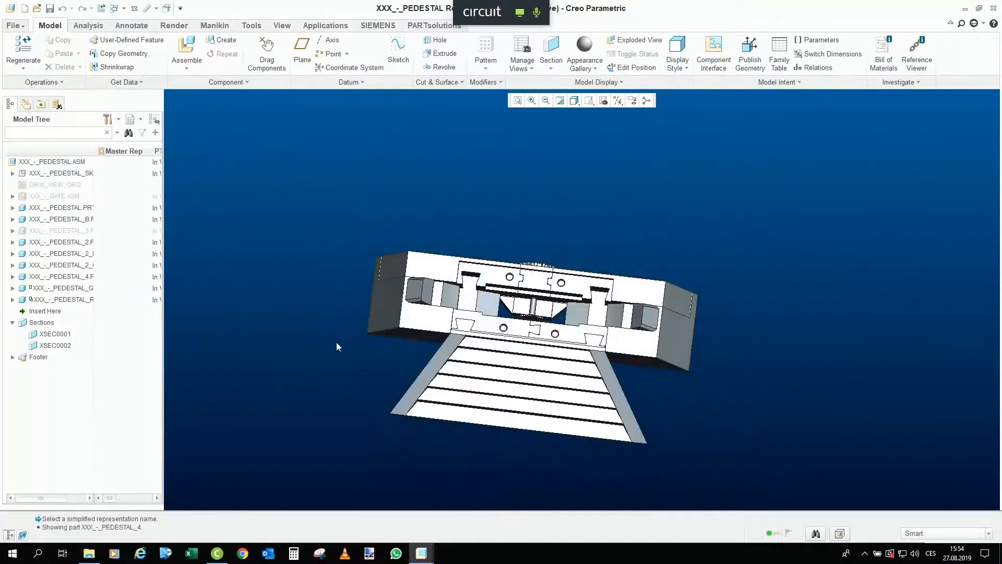
# Highlight XXX_-_PEDESTAL.PRT, and roll the assembly's insertion point back to directly after that part.
pyautogui.scroll(5, 406, 321)
pyautogui.click(417, 310)
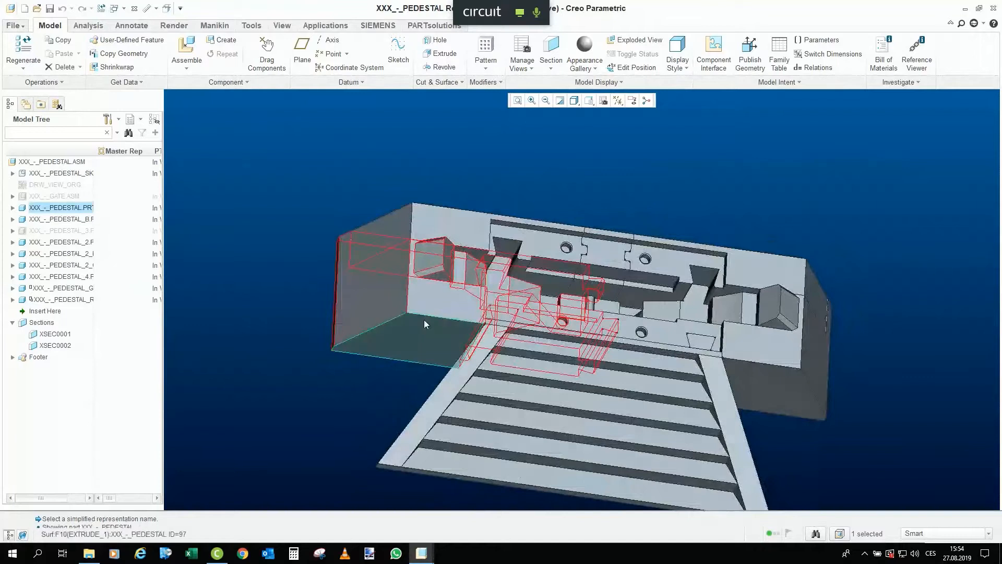
pyautogui.moveTo(425, 328); pyautogui.dragTo(410, 336, button='middle')
pyautogui.click(393, 408)
pyautogui.moveTo(46, 312); pyautogui.dragTo(87, 211)
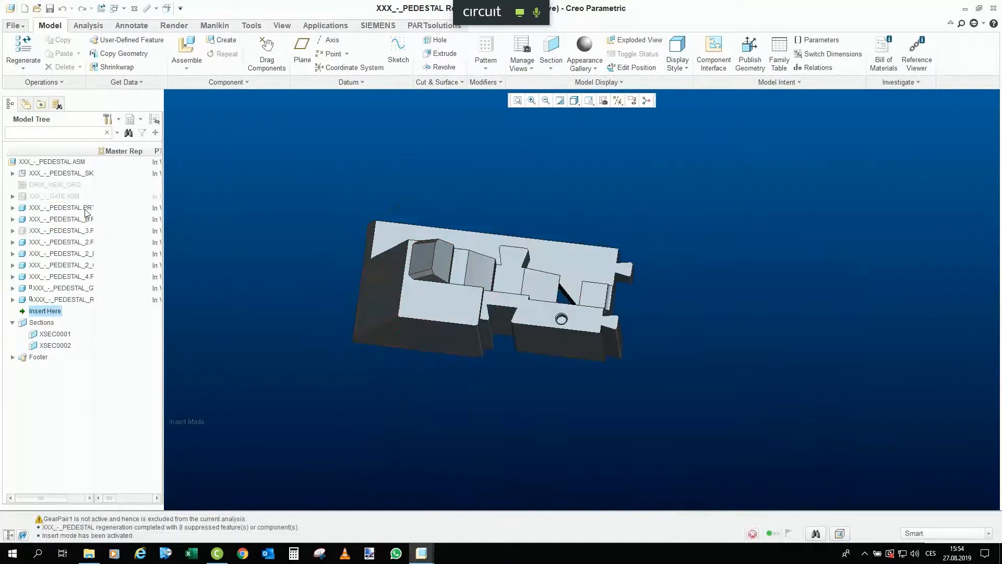
pyautogui.moveTo(573, 316); pyautogui.dragTo(504, 349, button='middle')
# Advance the insertion point past XXX_-_PEDESTAL_B.PRT and inspect the dovetail joints between the two base halves.
pyautogui.moveTo(46, 219); pyautogui.dragTo(47, 236)
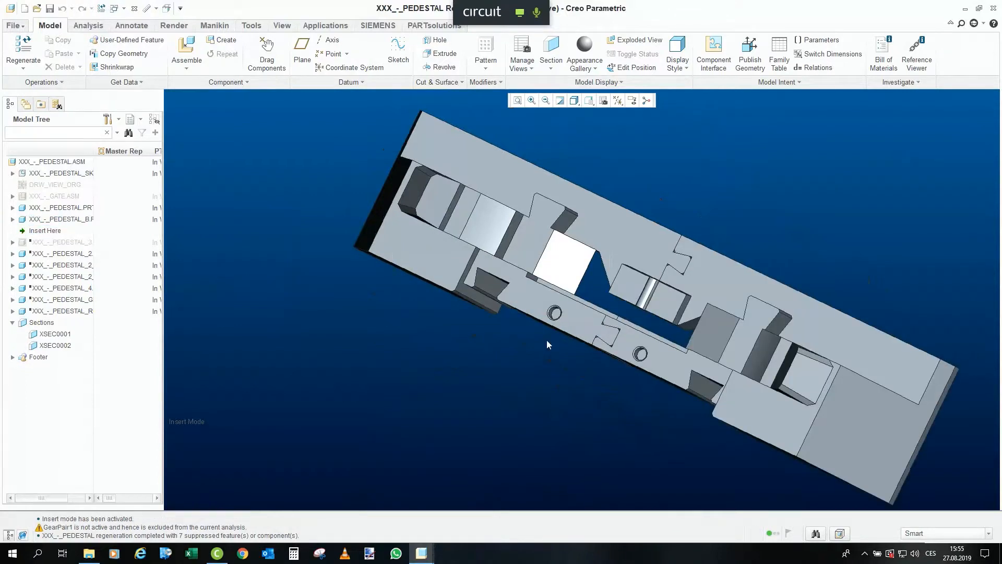
pyautogui.scroll(5, 613, 353)
pyautogui.moveTo(672, 295); pyautogui.dragTo(680, 165, button='middle')
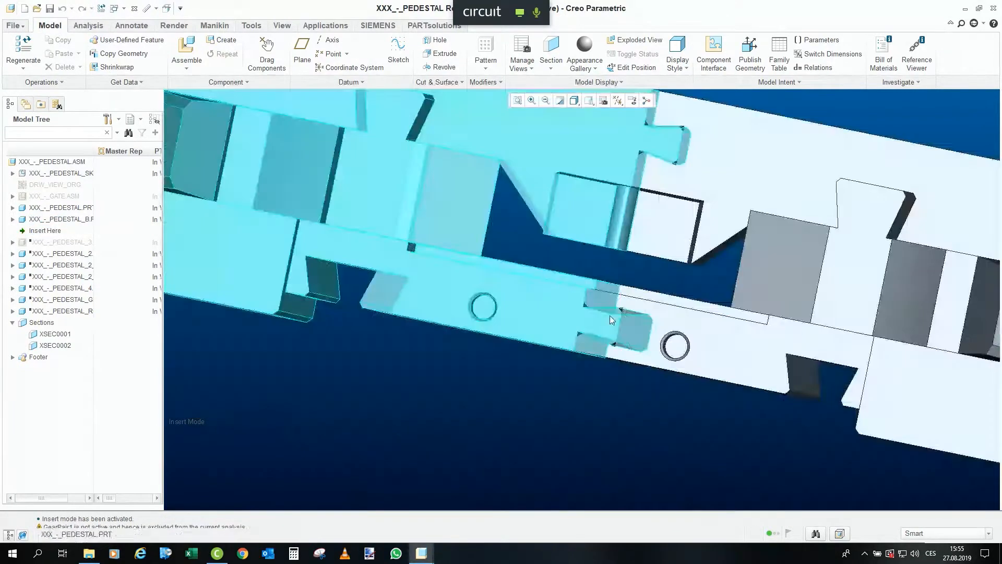
pyautogui.scroll(-6, 679, 165)
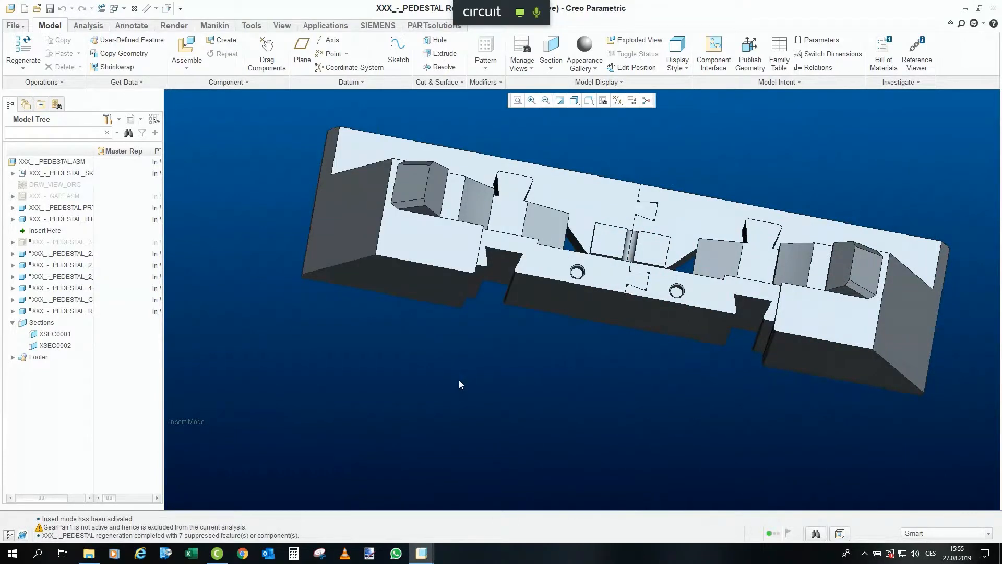
# Advance the insertion point past XXX_-_PEDESTAL_2.PRT and inspect how that part sits against the pedestal base.
pyautogui.moveTo(42, 235); pyautogui.dragTo(46, 258)
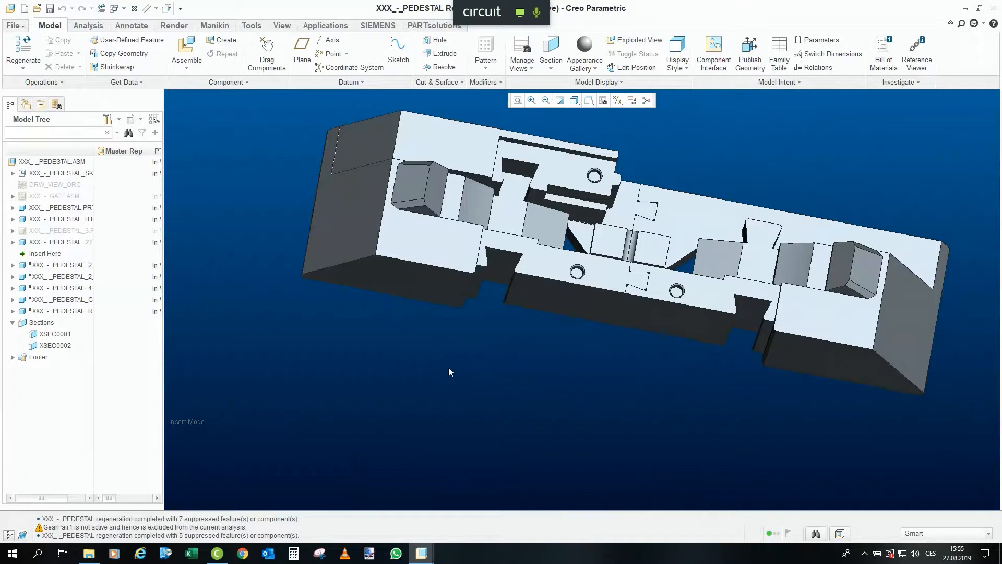
pyautogui.scroll(2, 449, 368)
pyautogui.scroll(-4, 450, 227)
pyautogui.moveTo(430, 209)
pyautogui.mouseDown(button='middle')
pyautogui.moveTo(425, 202)
pyautogui.moveTo(433, 211)
pyautogui.mouseUp(button='middle')
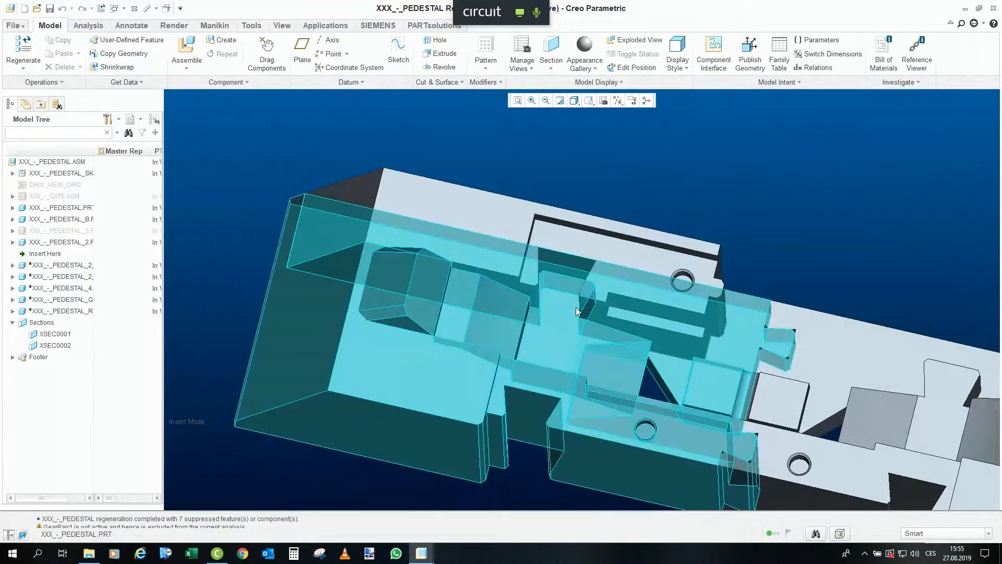
pyautogui.moveTo(549, 293); pyautogui.dragTo(538, 285, button='middle')
pyautogui.scroll(3, 537, 279)
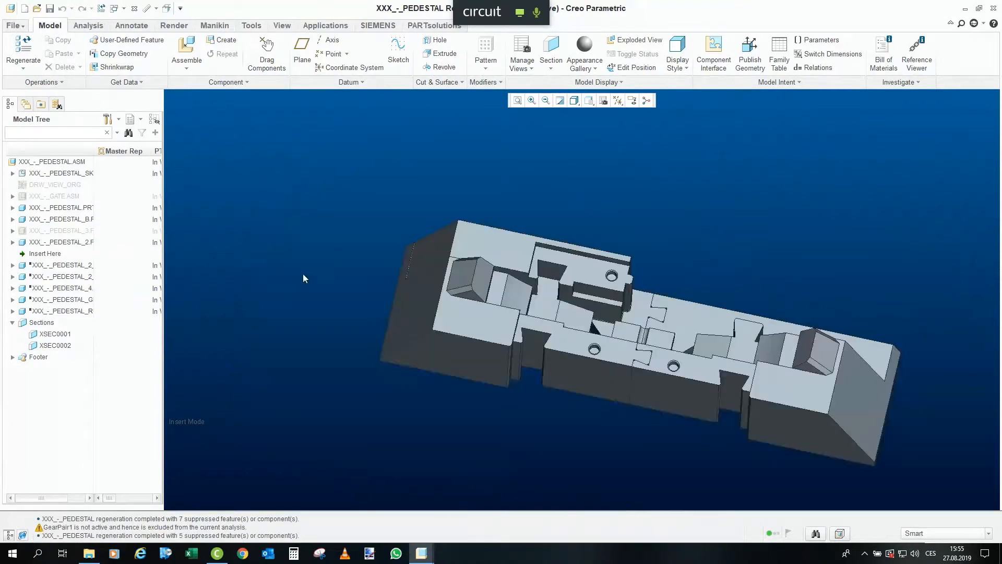
# Advance the insertion point past XXX_-_PEDESTAL_2_B.PRT and inspect the gap between the two rear parts.
pyautogui.moveTo(47, 259); pyautogui.dragTo(49, 272)
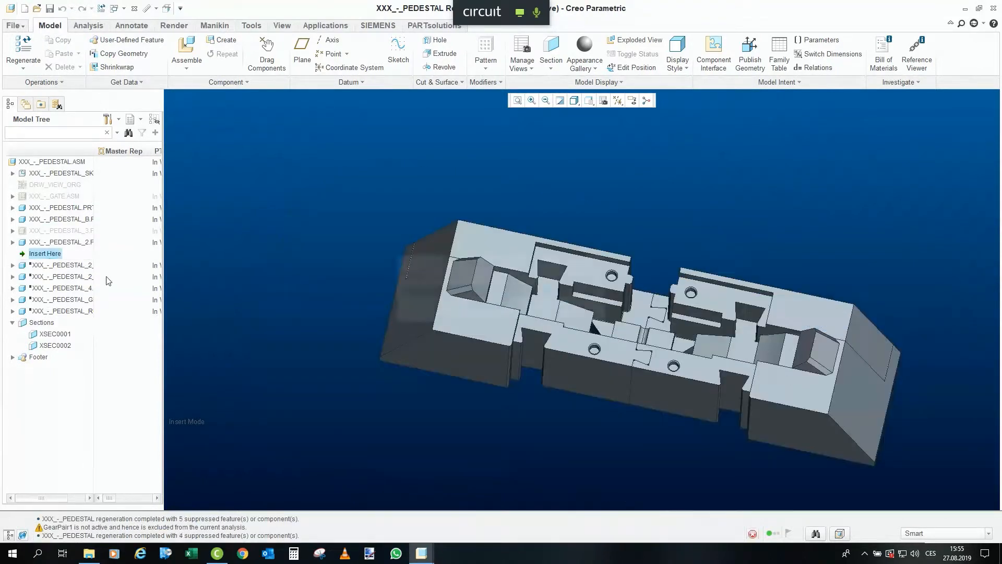
pyautogui.scroll(-3, 719, 313)
pyautogui.moveTo(720, 312)
pyautogui.mouseDown(button='middle')
pyautogui.moveTo(829, 329)
pyautogui.moveTo(832, 347)
pyautogui.moveTo(823, 334)
pyautogui.mouseUp(button='middle')
pyautogui.scroll(2, 766, 304)
pyautogui.scroll(-4, 766, 302)
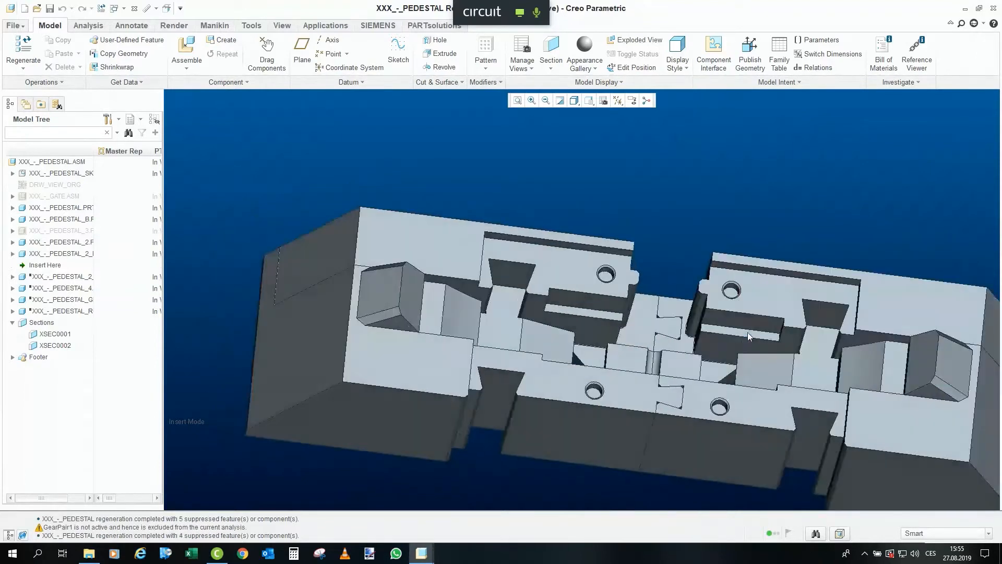
# Advance the insertion point past XXX_-_PEDESTAL_2_C.PRT and inspect the middle part joining the two rear parts.
pyautogui.moveTo(45, 265); pyautogui.dragTo(50, 283)
pyautogui.scroll(-4, 638, 318)
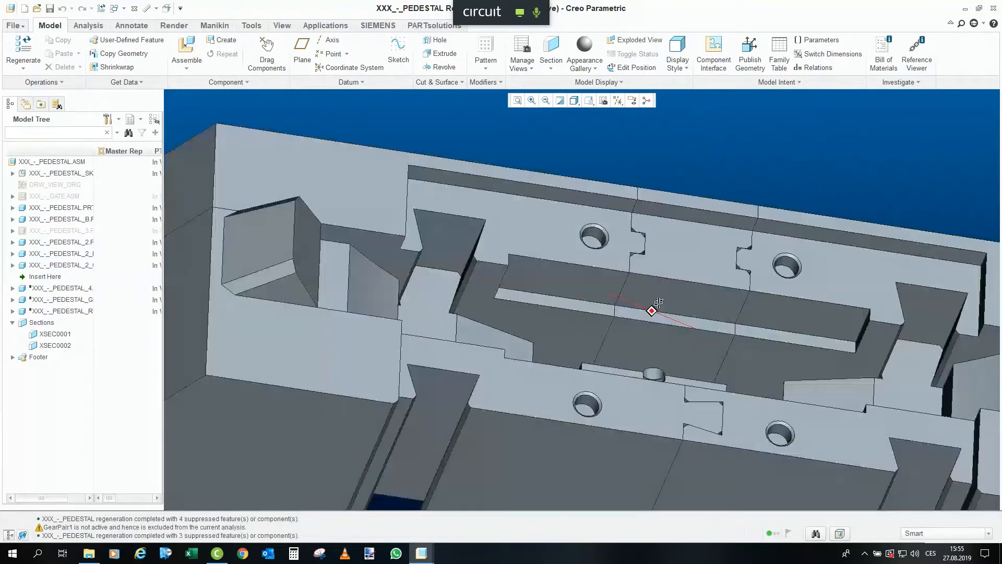
pyautogui.scroll(5, 631, 299)
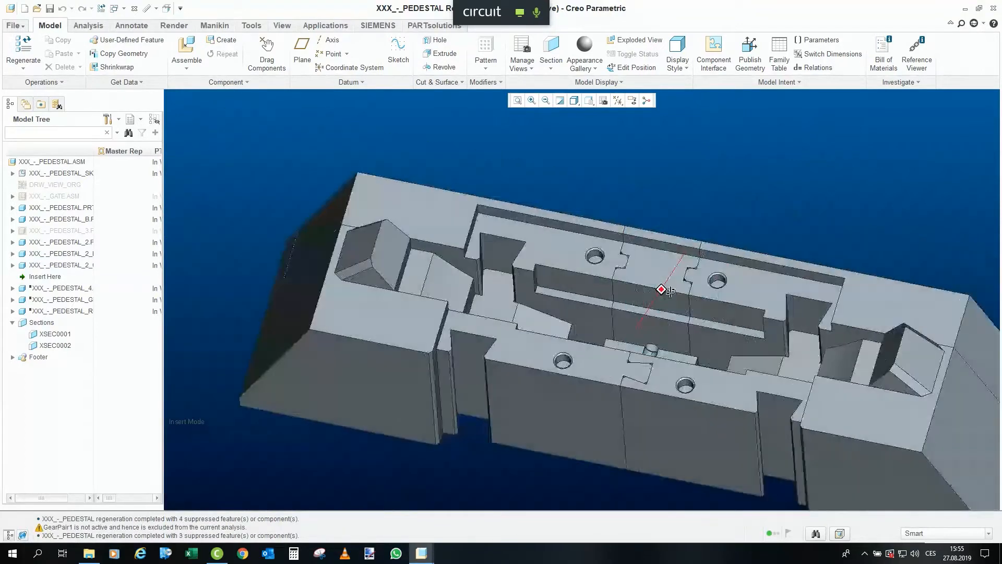
pyautogui.scroll(-2, 641, 296)
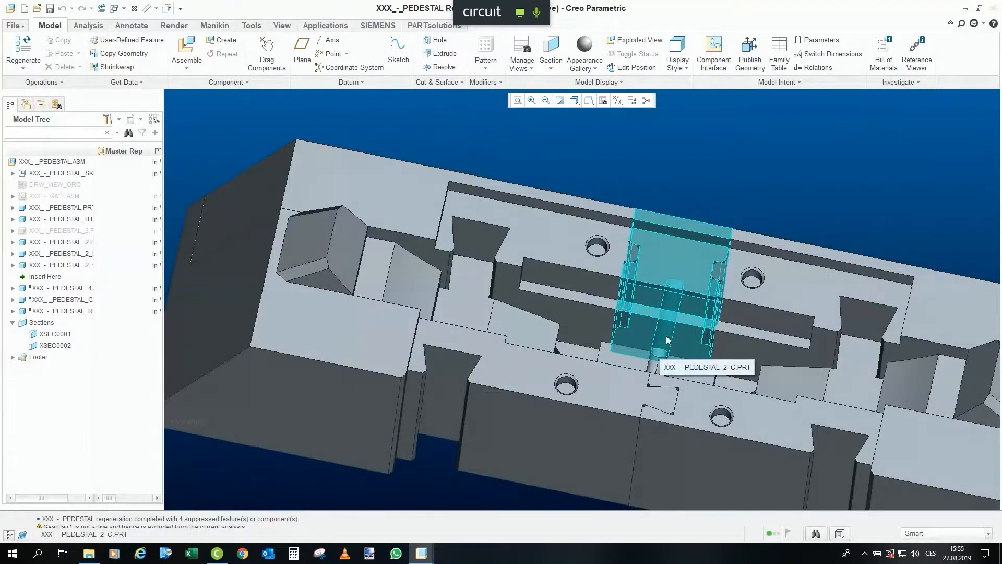
pyautogui.moveTo(660, 343); pyautogui.dragTo(623, 353, button='middle')
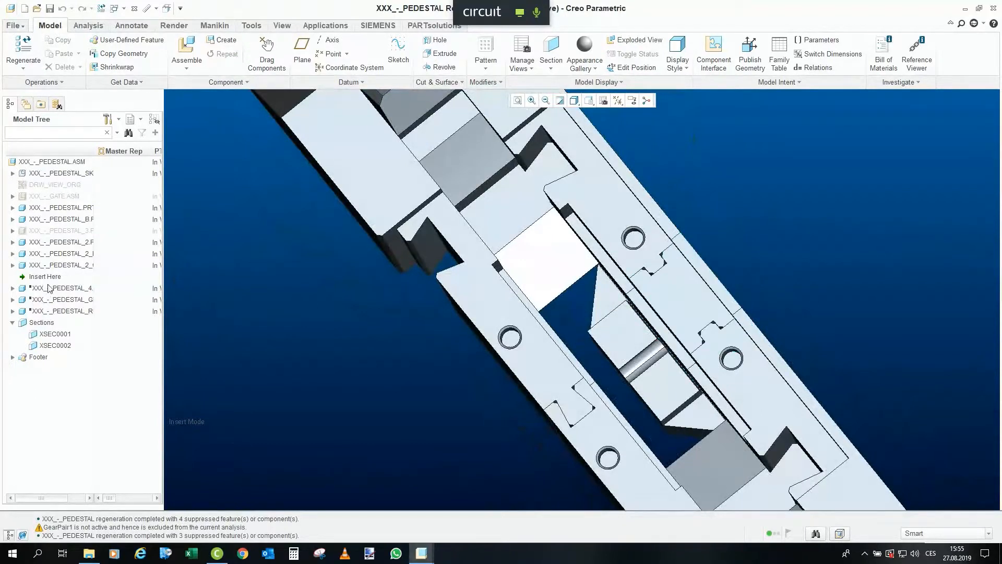
# Return the insertion point to the end of the assembly's components and inspect the notched joints on both sides of XXX_-_PEDESTAL_2_C.
pyautogui.moveTo(54, 279); pyautogui.dragTo(56, 304)
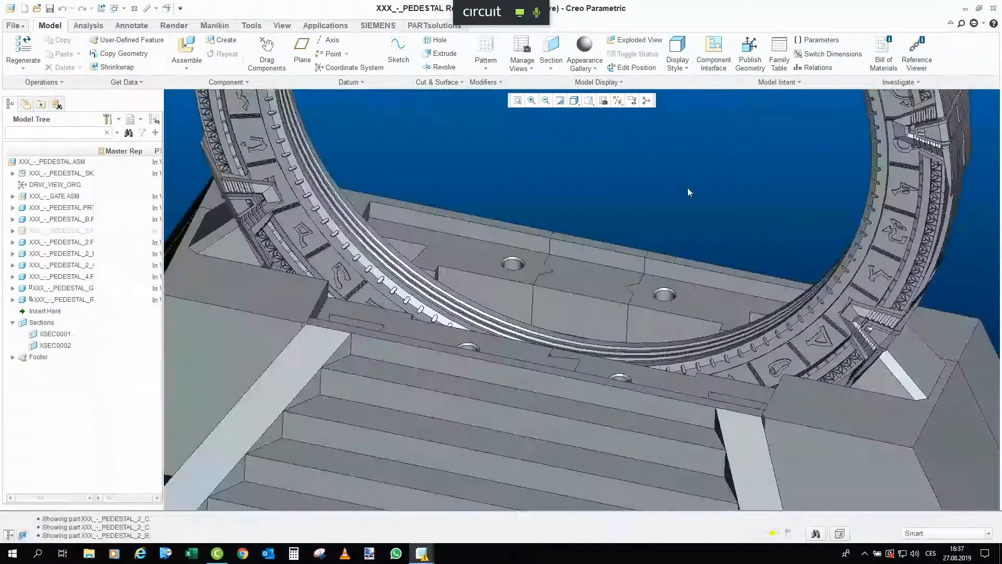
pyautogui.scroll(-3, 688, 192)
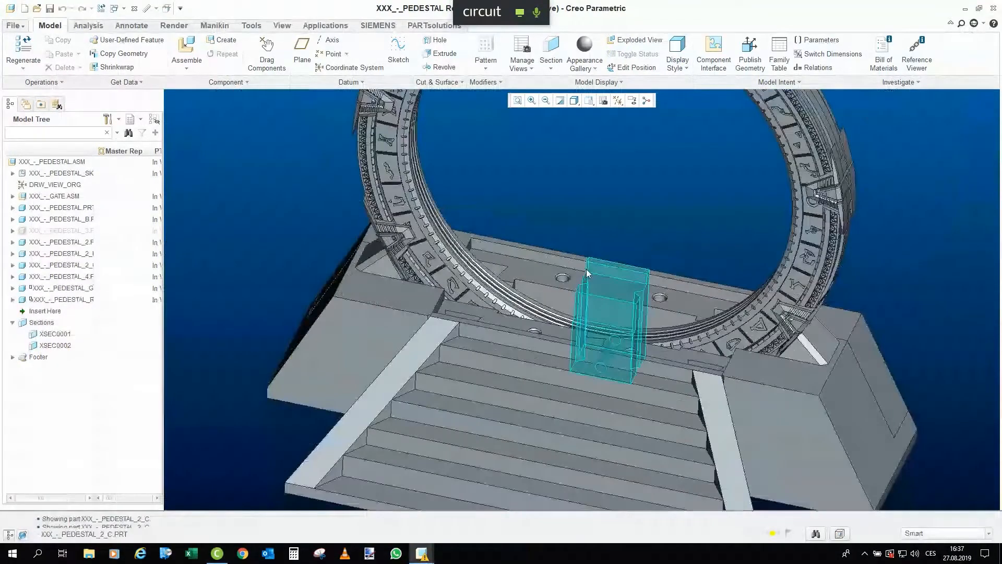
pyautogui.scroll(5, 587, 272)
pyautogui.moveTo(571, 324); pyautogui.dragTo(580, 332, button='middle')
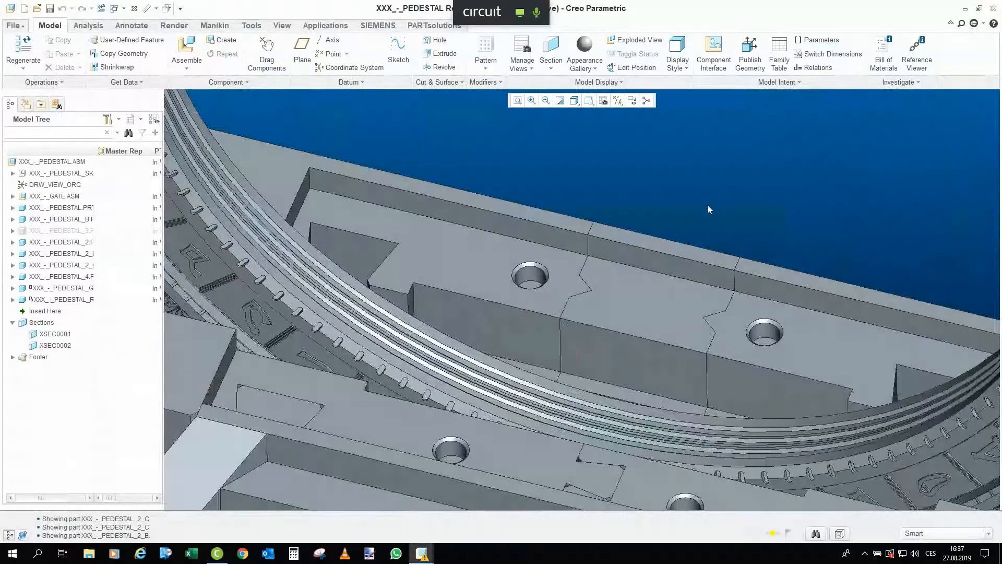
pyautogui.scroll(-2, 621, 189)
pyautogui.scroll(4, 632, 315)
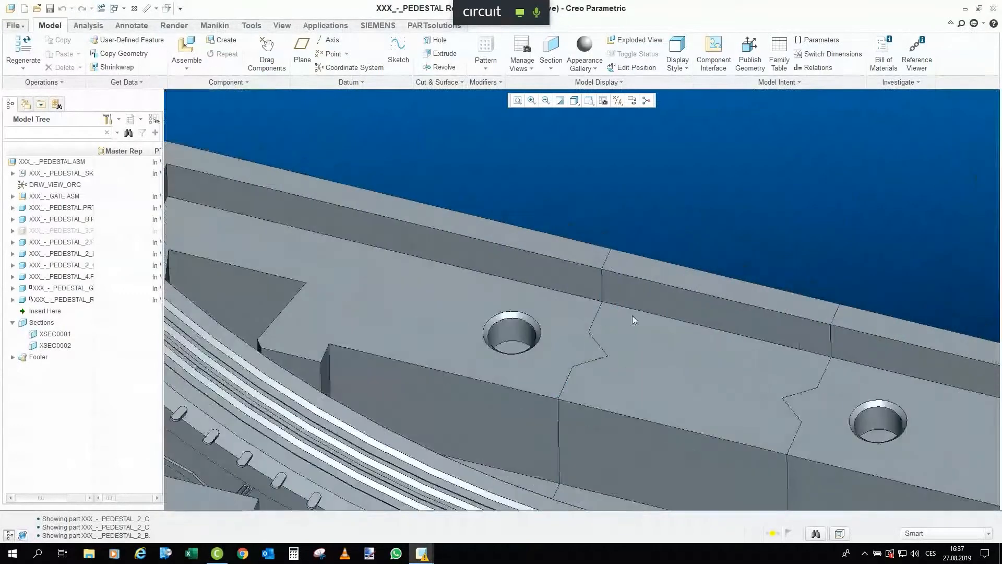
pyautogui.scroll(-2, 634, 285)
pyautogui.scroll(2, 587, 374)
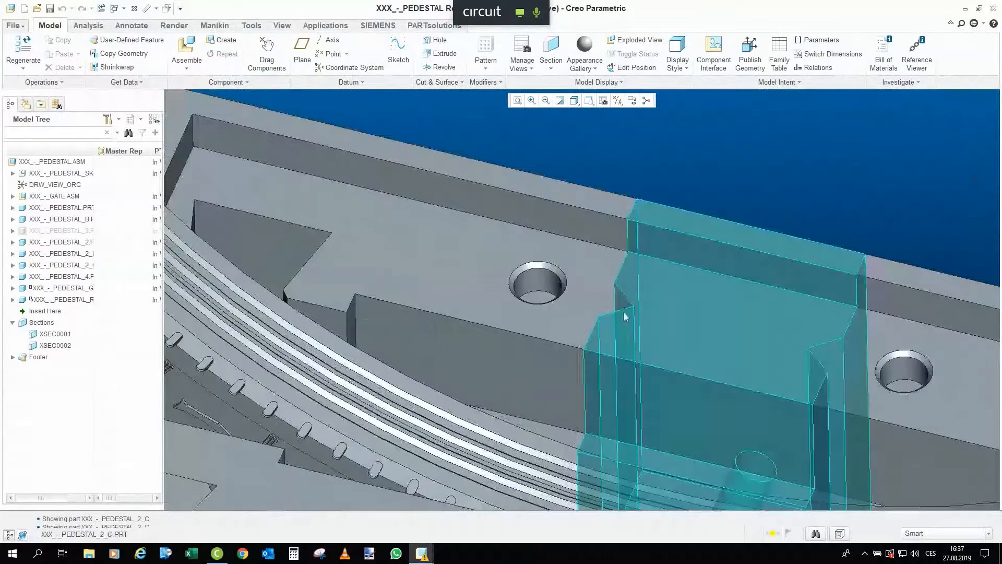
pyautogui.scroll(-2, 626, 297)
pyautogui.scroll(1, 628, 296)
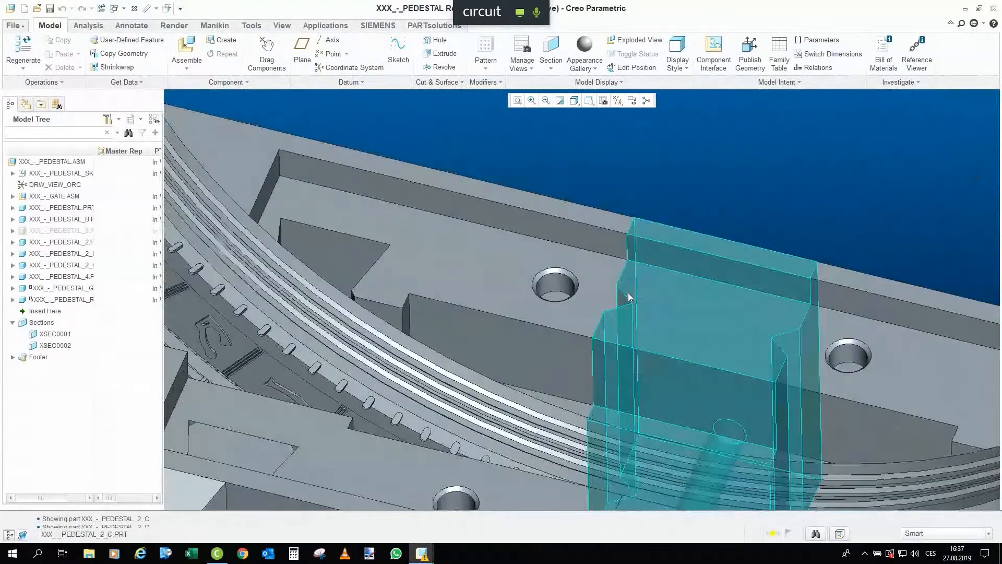
# Open XXX_-_PEDESTAL_2_C.PRT in its own window and view its notched sides.
pyautogui.click(632, 296)
pyautogui.rightClick(631, 294)
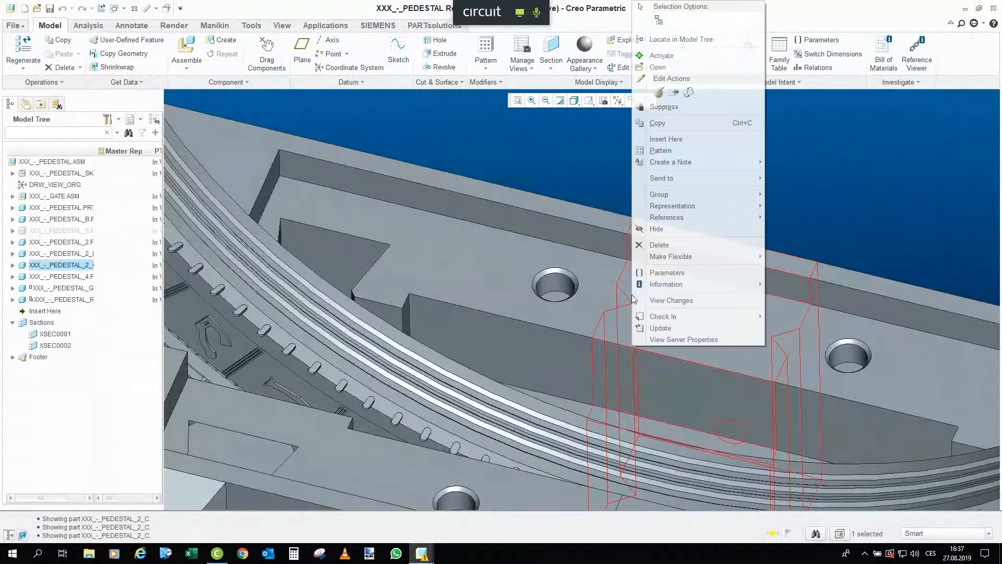
pyautogui.click(663, 68)
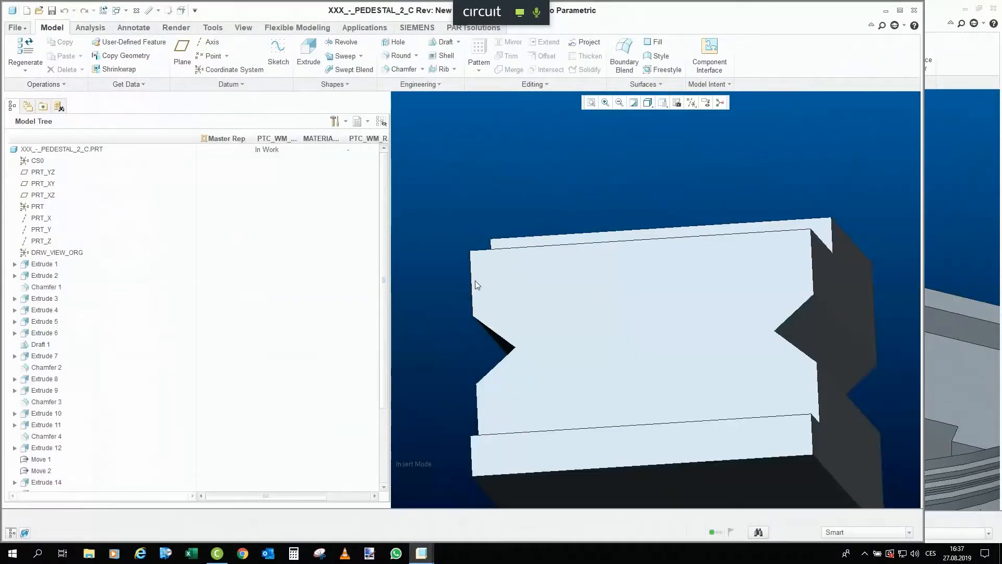
pyautogui.moveTo(471, 334); pyautogui.dragTo(462, 335, button='middle')
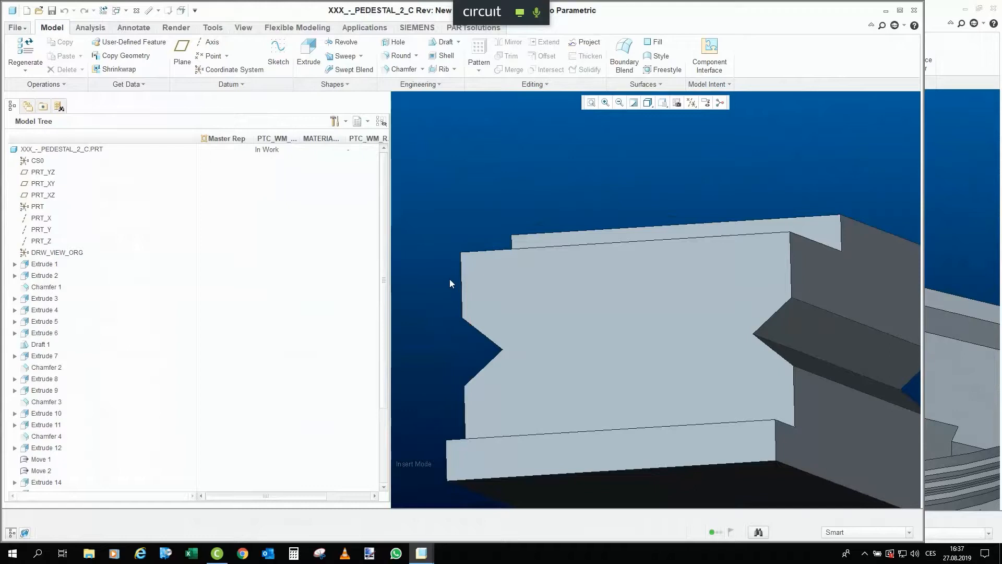
# Inspect the V-shaped notches and stepped faces of XXX_-_PEDESTAL_2_C from several angles, and close the part's window.
pyautogui.scroll(3, 444, 261)
pyautogui.moveTo(479, 266)
pyautogui.mouseDown(button='middle')
pyautogui.moveTo(502, 250)
pyautogui.moveTo(512, 266)
pyautogui.moveTo(445, 296)
pyautogui.moveTo(577, 430)
pyautogui.mouseUp(button='middle')
pyautogui.click(578, 431)
pyautogui.moveTo(578, 377); pyautogui.dragTo(790, 407, button='middle')
pyautogui.click(789, 408)
pyautogui.scroll(5, 448, 329)
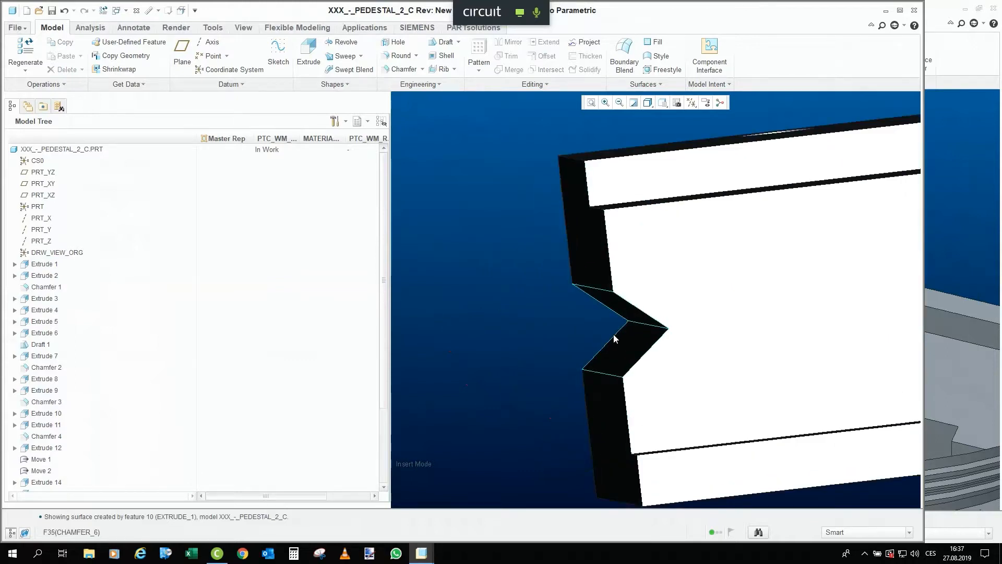
pyautogui.moveTo(623, 329)
pyautogui.mouseDown(button='middle')
pyautogui.moveTo(610, 318)
pyautogui.moveTo(623, 329)
pyautogui.mouseUp(button='middle')
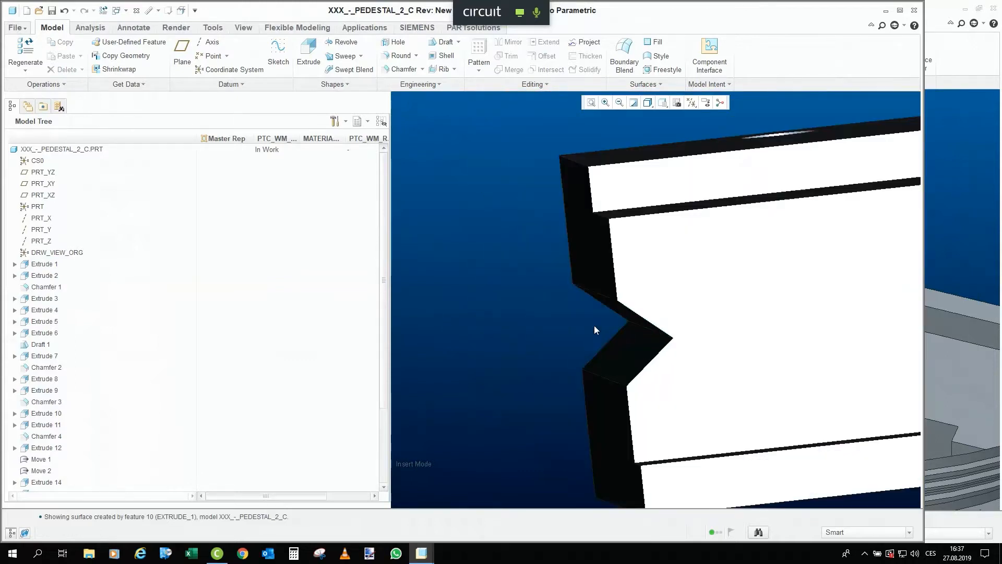
pyautogui.scroll(-3, 593, 325)
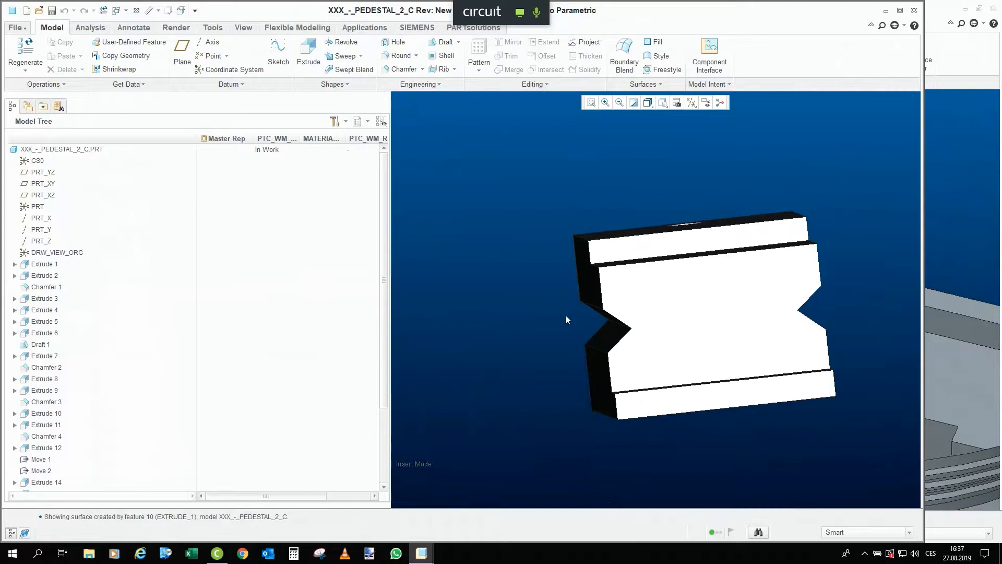
pyautogui.moveTo(566, 327); pyautogui.dragTo(679, 329, button='middle')
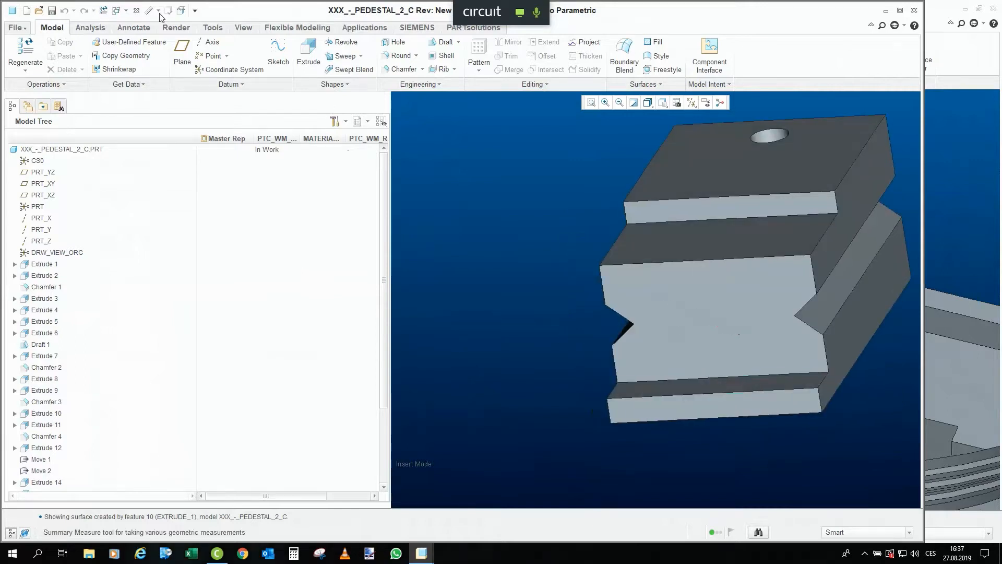
pyautogui.click(136, 9)
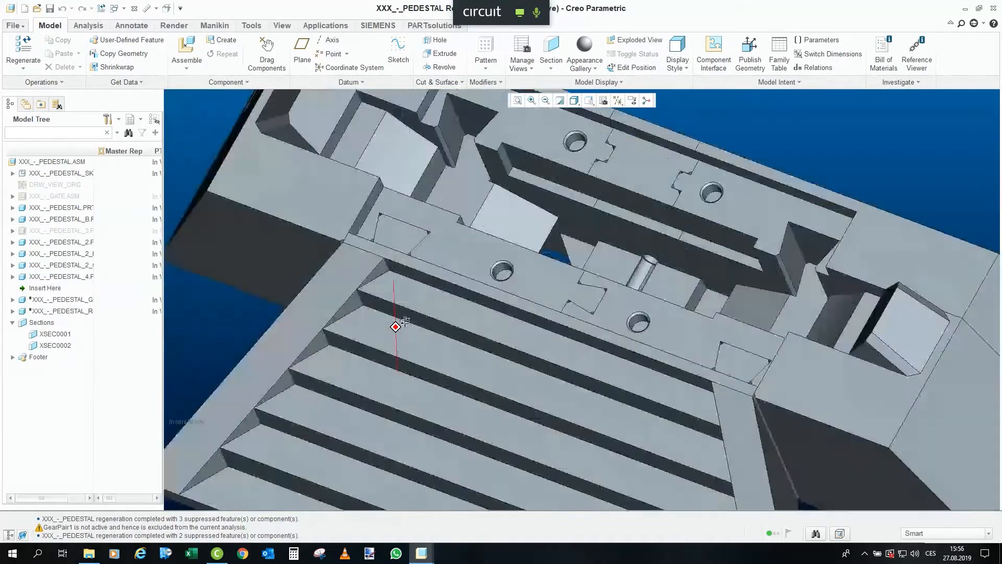
# Examine the assembled pedestal with its stairs, notched joints and sloped end blocks from above.
pyautogui.moveTo(406, 322); pyautogui.dragTo(415, 306, button='middle')
pyautogui.scroll(3, 415, 305)
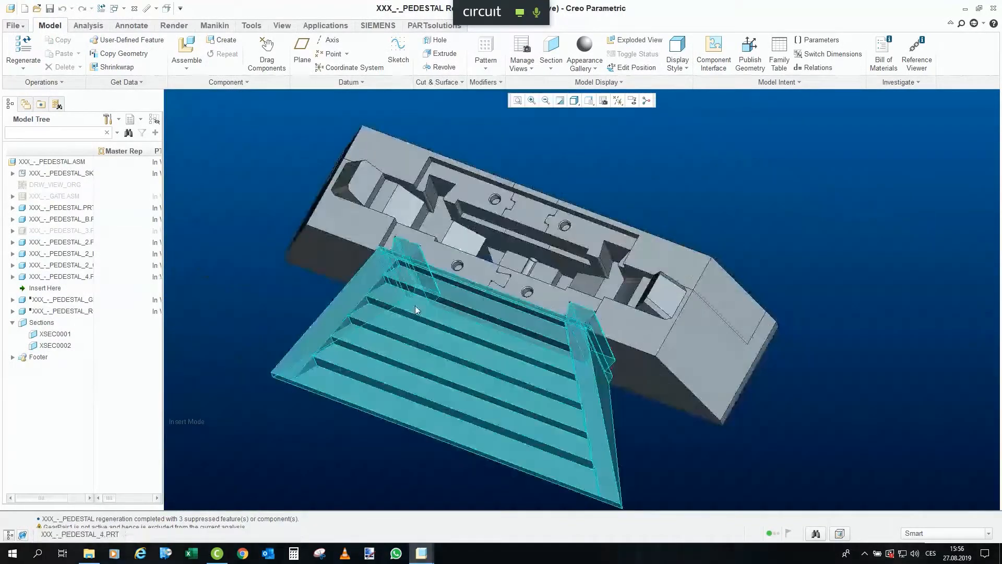
pyautogui.scroll(-3, 415, 305)
pyautogui.moveTo(425, 251); pyautogui.dragTo(452, 241, button='middle')
pyautogui.scroll(5, 453, 241)
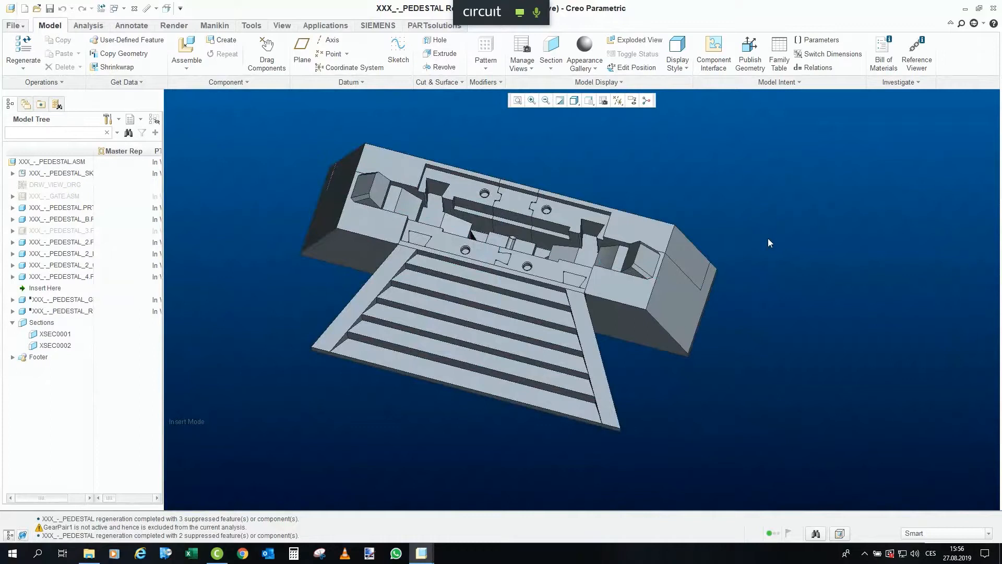
pyautogui.scroll(-2, 366, 167)
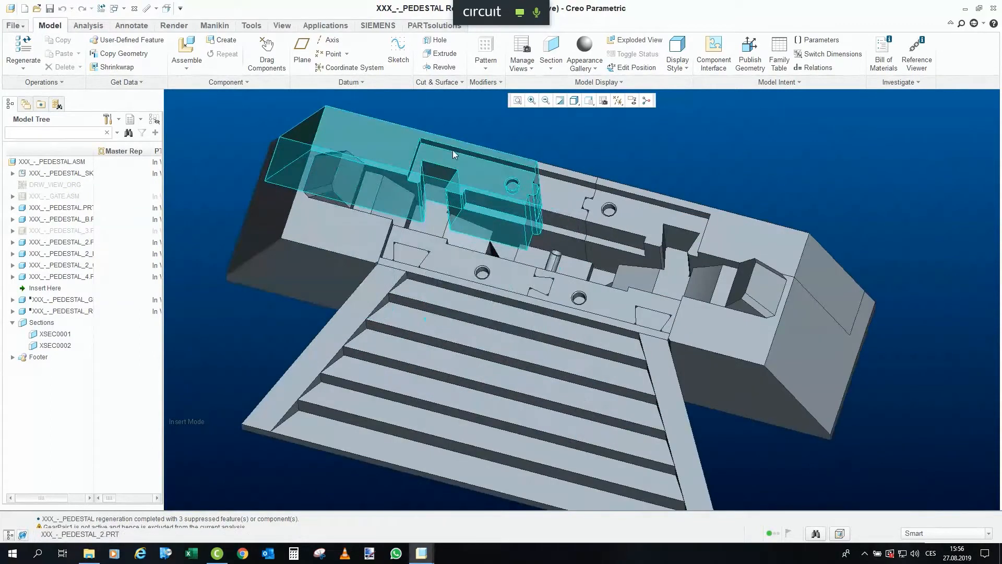
pyautogui.scroll(3, 822, 299)
pyautogui.scroll(-3, 822, 299)
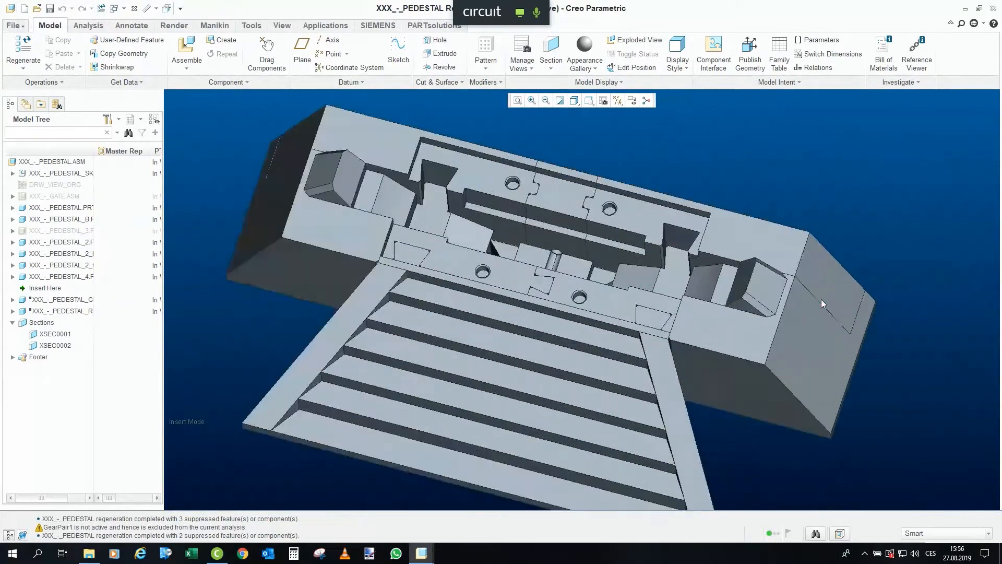
pyautogui.moveTo(814, 288); pyautogui.dragTo(756, 293, button='middle')
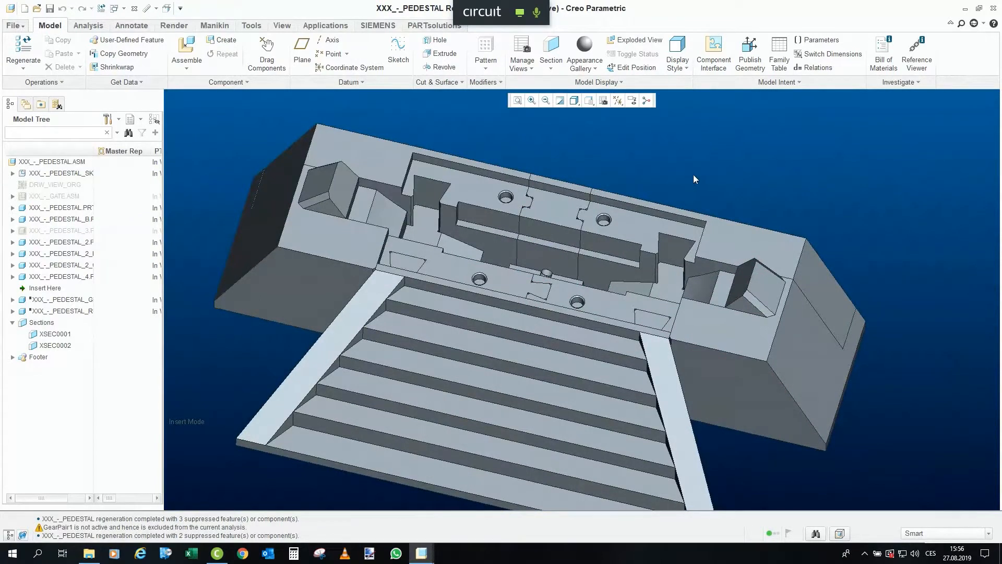
# Unhide the top cover XXX_-_PEDESTAL_3 to view it in place on the pedestal, and hide it again.
pyautogui.click(80, 232)
pyautogui.rightClick(80, 232)
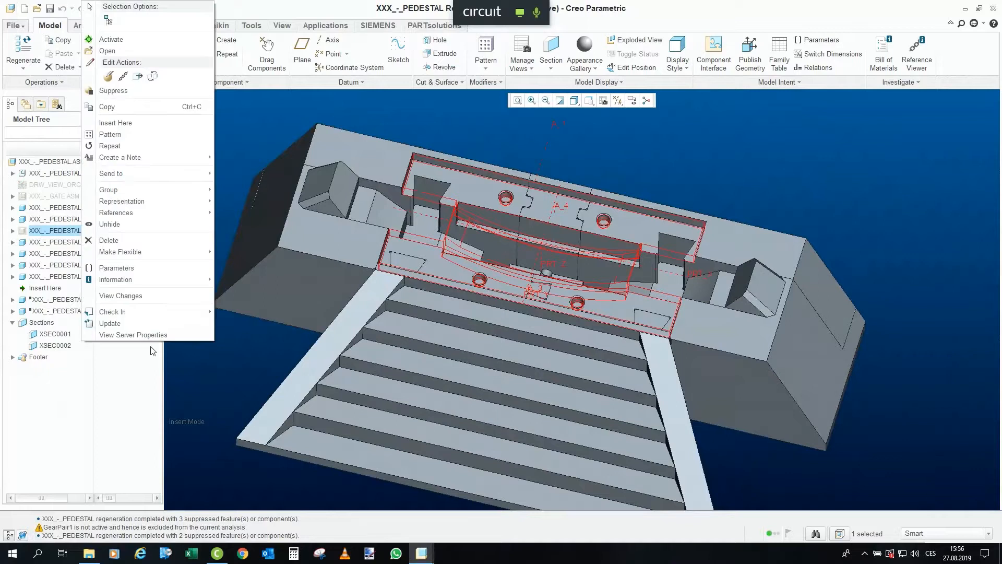
pyautogui.click(124, 229)
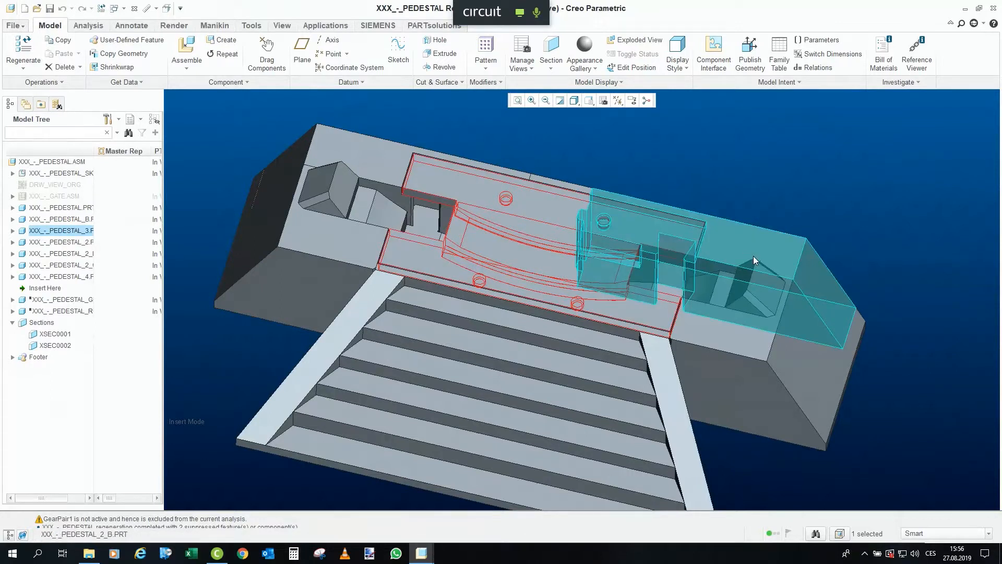
pyautogui.click(797, 200)
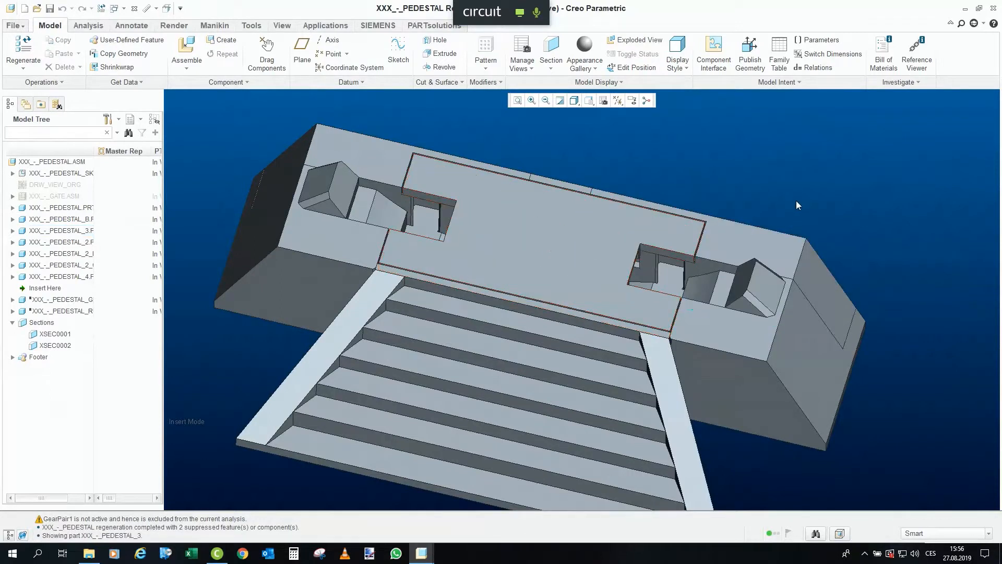
pyautogui.click(569, 240)
pyautogui.rightClick(568, 239)
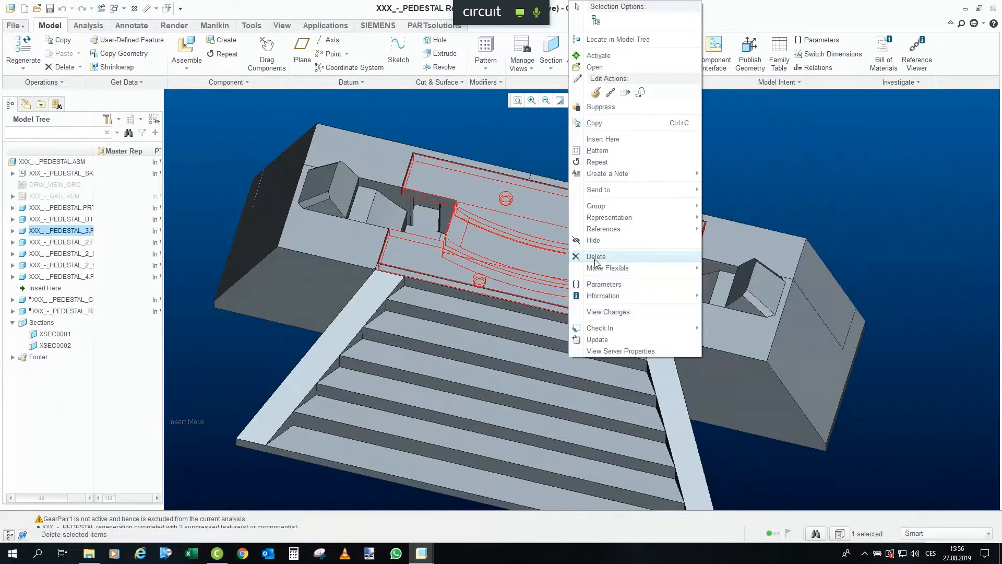
pyautogui.click(593, 240)
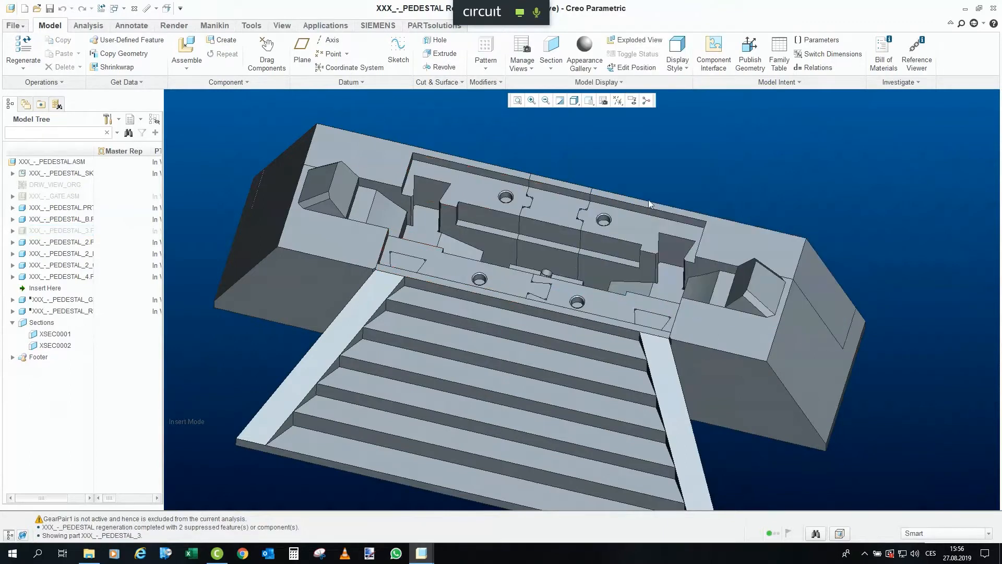
# Advance the insertion point past the gear component below XXX_-_PEDESTAL_4 and inspect the gear and its shaft inside the pedestal.
pyautogui.moveTo(649, 199); pyautogui.dragTo(508, 246, button='middle')
pyautogui.moveTo(45, 288); pyautogui.dragTo(55, 306)
pyautogui.scroll(5, 612, 326)
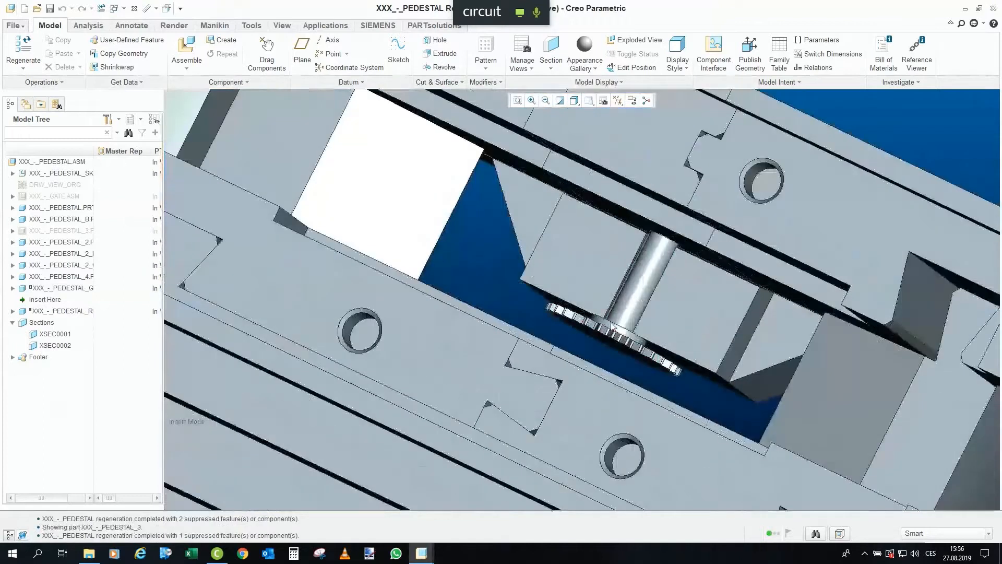
pyautogui.moveTo(613, 326)
pyautogui.mouseDown(button='middle')
pyautogui.moveTo(550, 252)
pyautogui.moveTo(658, 339)
pyautogui.moveTo(617, 271)
pyautogui.moveTo(546, 286)
pyautogui.moveTo(606, 328)
pyautogui.mouseUp(button='middle')
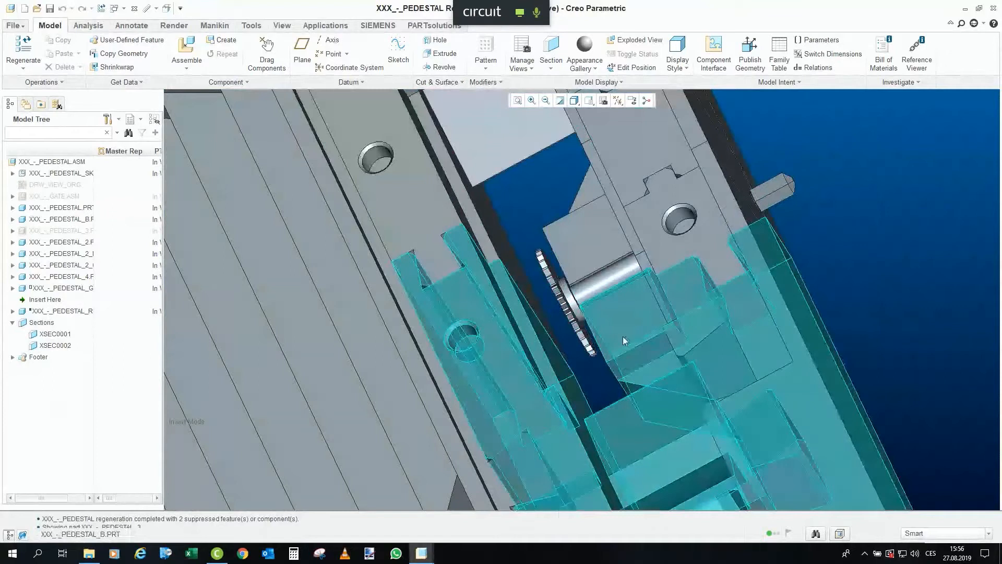
pyautogui.moveTo(622, 336); pyautogui.dragTo(610, 293, button='middle')
pyautogui.moveTo(583, 261); pyautogui.dragTo(345, 279, button='middle')
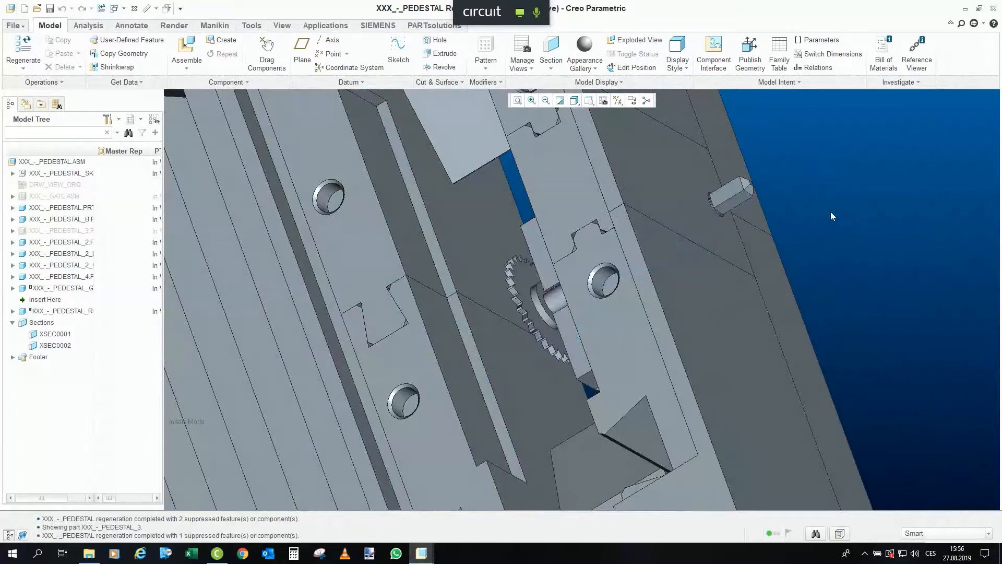
# Advance the insertion point past XXX_-_PEDESTAL_RUMP.PRT and inspect the toothed wheel outside the pedestal alongside the inner gear.
pyautogui.moveTo(41, 312); pyautogui.dragTo(42, 299)
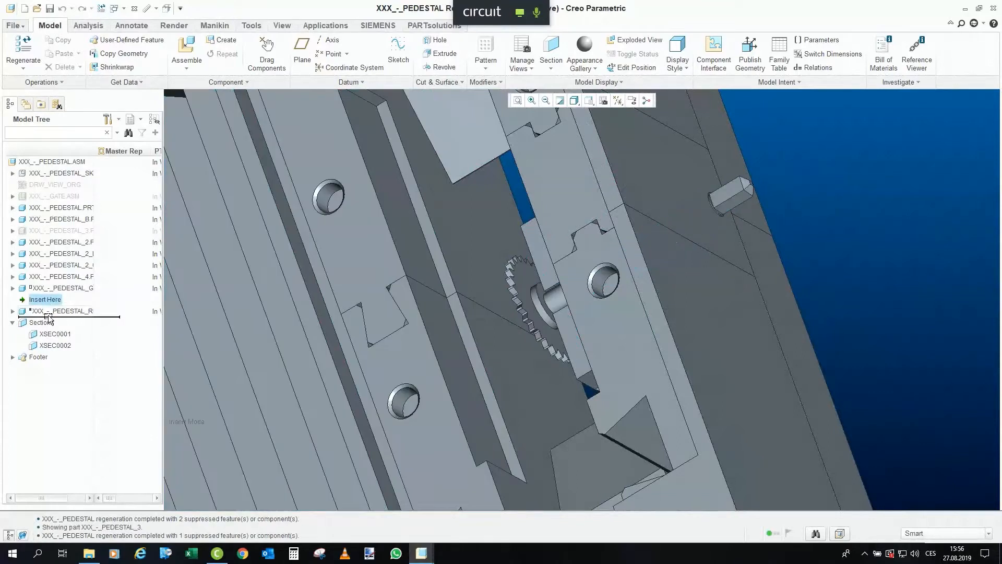
pyautogui.moveTo(784, 290)
pyautogui.mouseDown(button='middle')
pyautogui.moveTo(772, 243)
pyautogui.moveTo(374, 248)
pyautogui.mouseUp(button='middle')
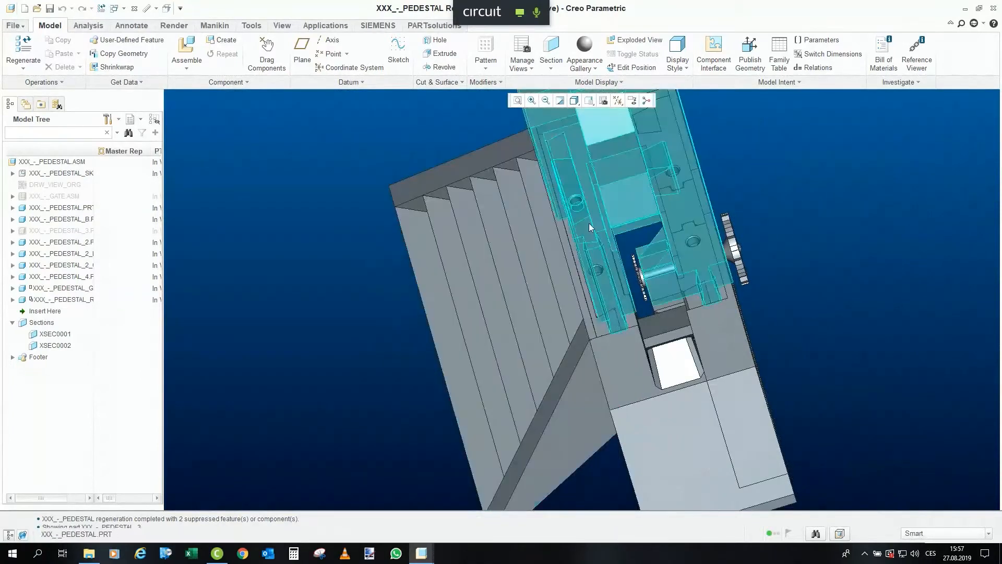
pyautogui.scroll(-5, 682, 264)
pyautogui.moveTo(631, 247); pyautogui.dragTo(685, 256, button='middle')
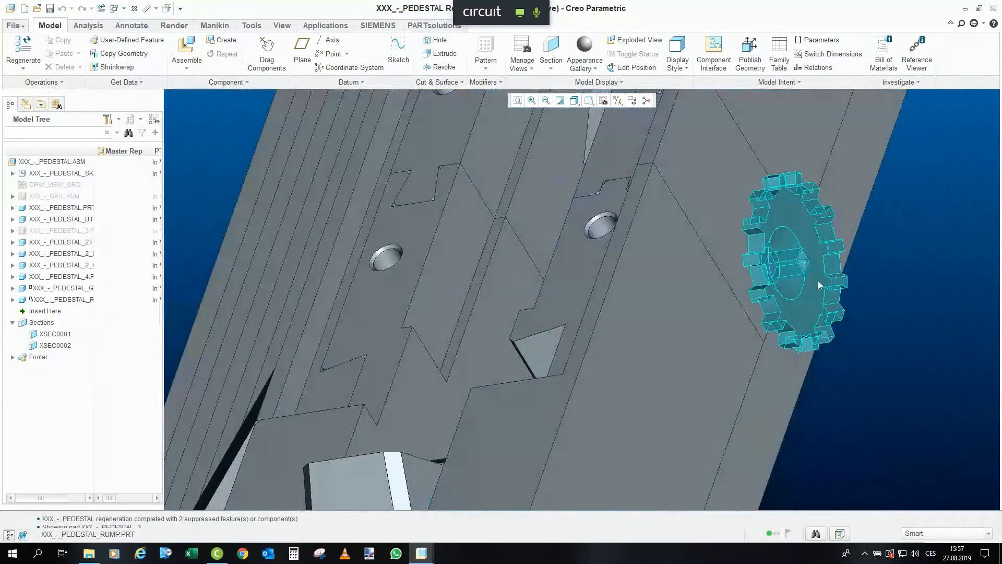
pyautogui.moveTo(794, 274); pyautogui.dragTo(705, 266, button='middle')
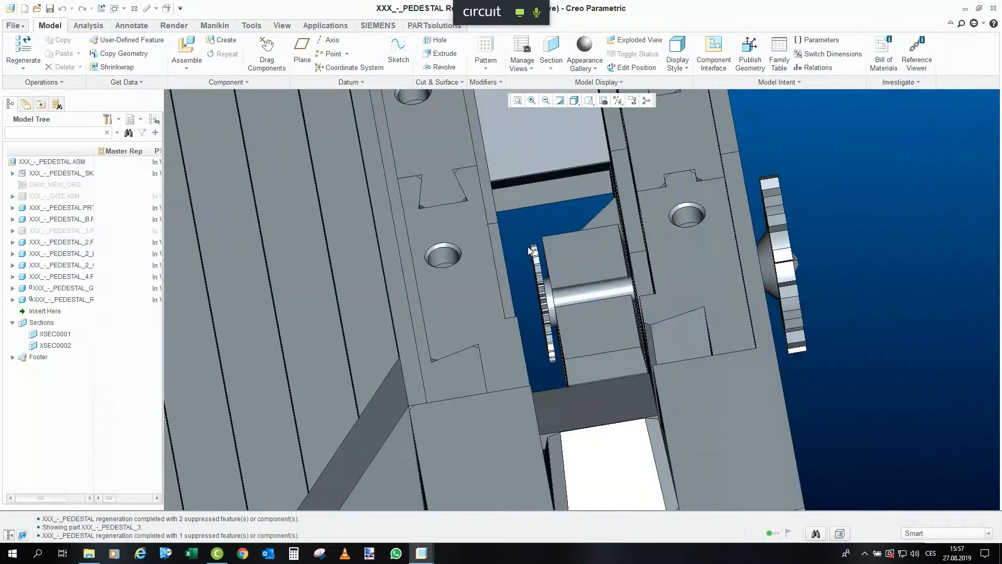
pyautogui.scroll(-5, 600, 247)
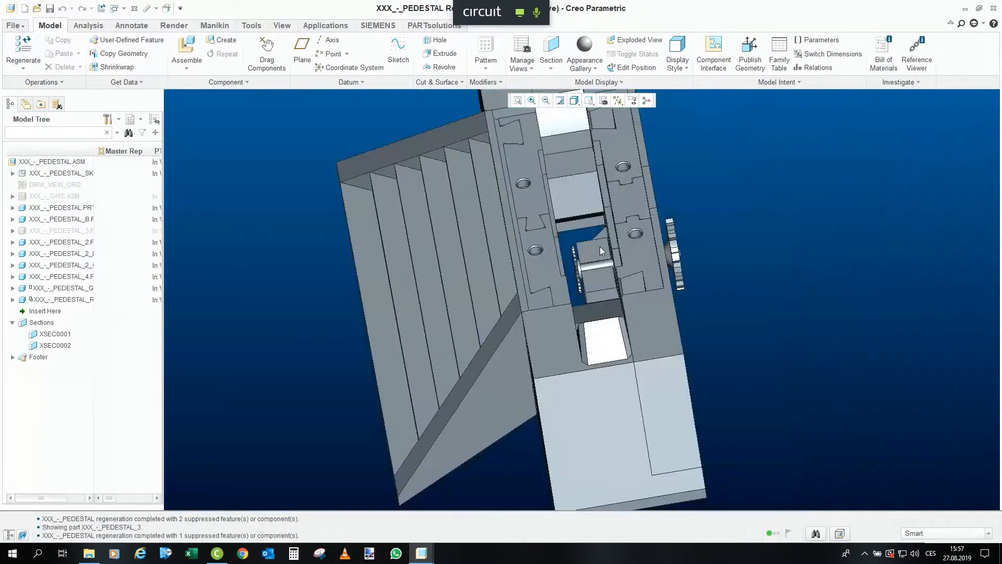
# Unhide the gate ring assembly XXX_-_GATE.ASM in the pedestal assembly.
pyautogui.moveTo(600, 247); pyautogui.dragTo(596, 184, button='middle')
pyautogui.scroll(5, 575, 290)
pyautogui.moveTo(576, 277)
pyautogui.mouseDown(button='middle')
pyautogui.moveTo(610, 268)
pyautogui.moveTo(610, 287)
pyautogui.mouseUp(button='middle')
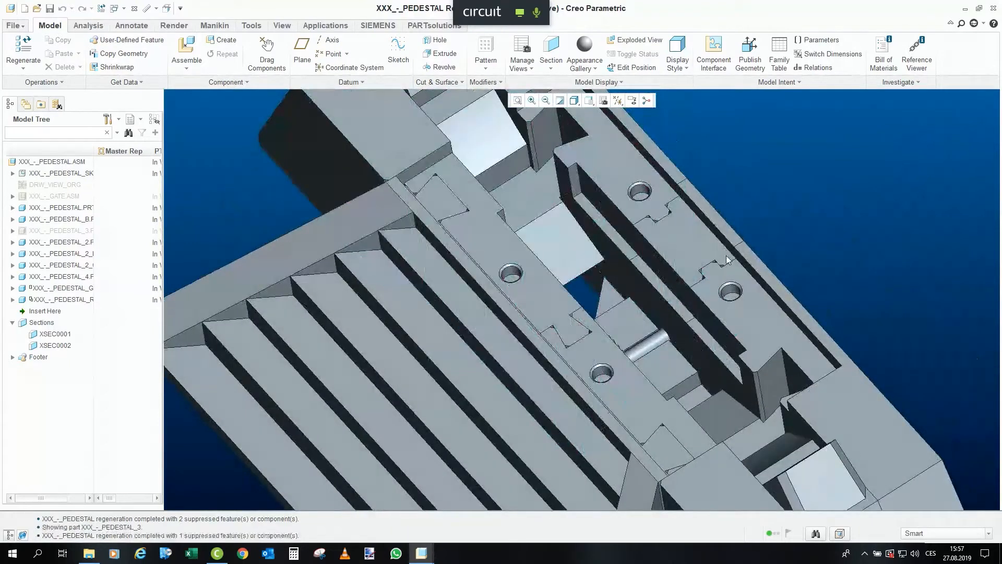
pyautogui.moveTo(728, 260); pyautogui.dragTo(636, 296, button='middle')
pyautogui.scroll(-3, 649, 305)
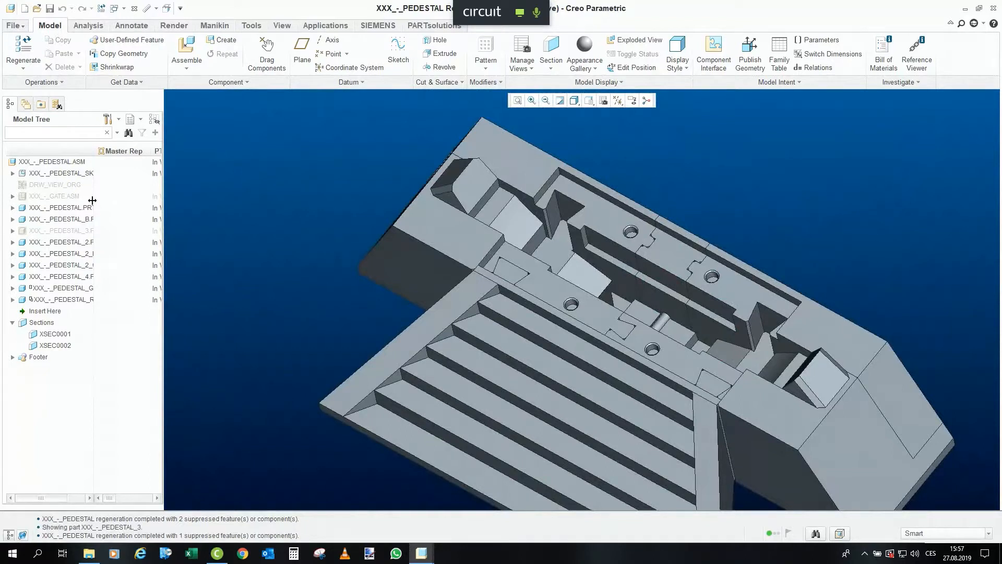
pyautogui.rightClick(40, 197)
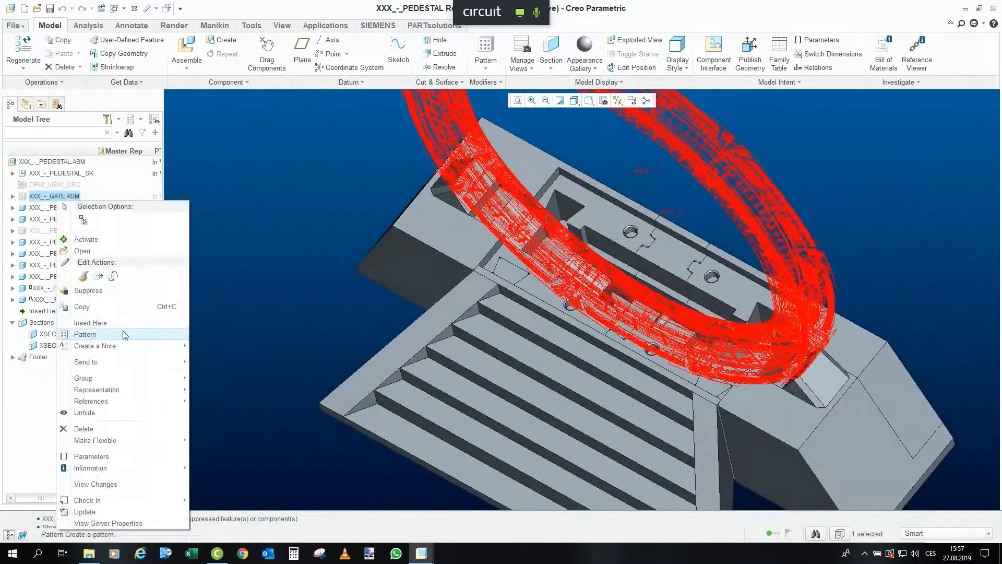
pyautogui.click(107, 414)
pyautogui.click(262, 332)
# Activate the cross-section XSEC0002 to cut through the gate ring and the pedestal.
pyautogui.moveTo(590, 309); pyautogui.dragTo(523, 275, button='middle')
pyautogui.scroll(-3, 524, 274)
pyautogui.click(54, 345)
pyautogui.rightClick(56, 345)
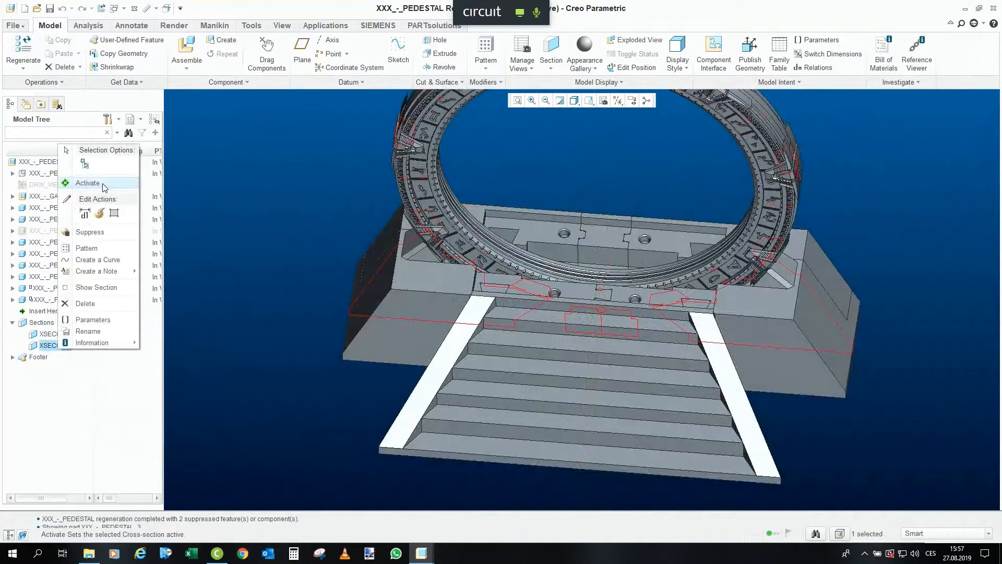
pyautogui.click(88, 182)
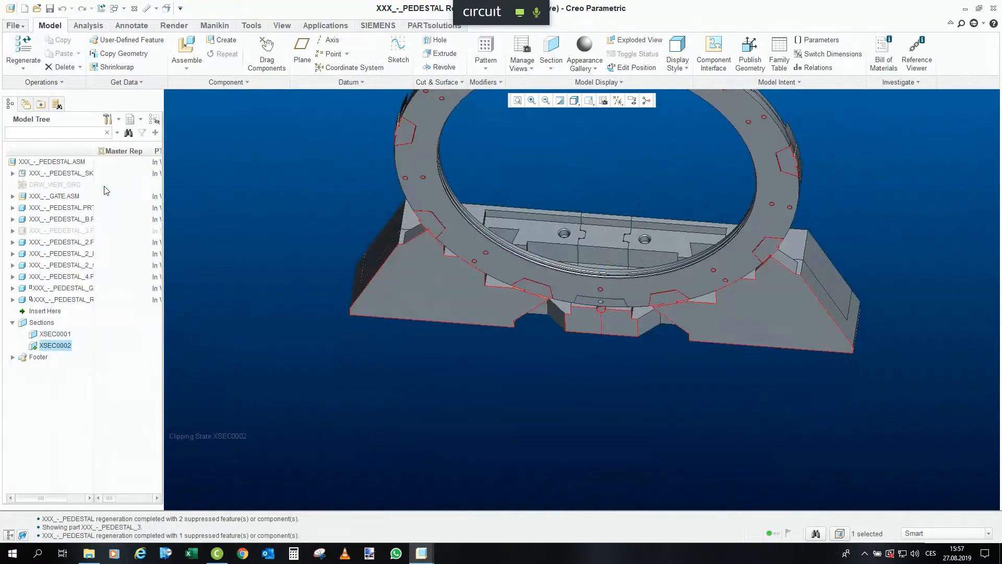
# Examine in the cross-section how the outer edge of the gate ring rests against the pedestal's stepped recesses.
pyautogui.scroll(6, 522, 302)
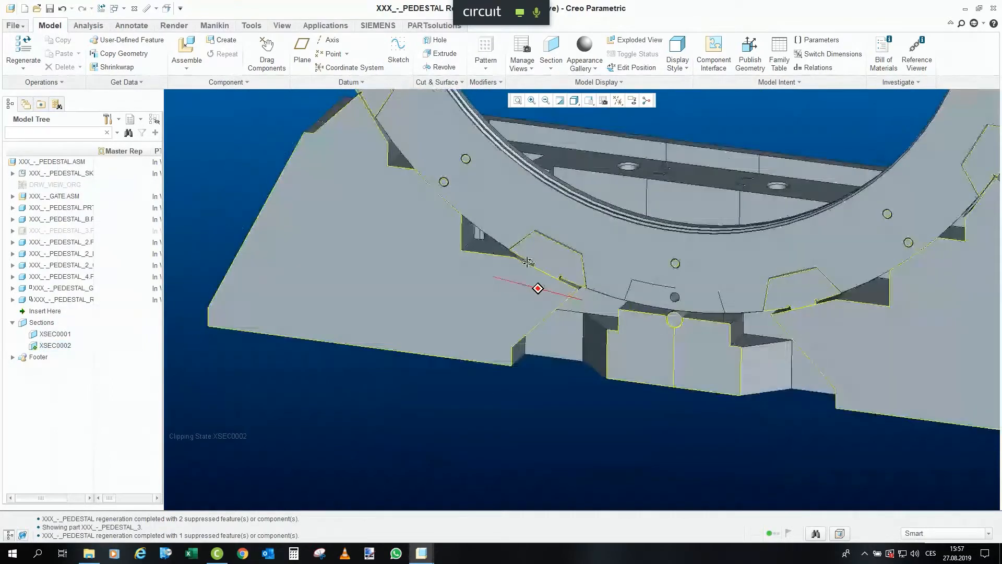
pyautogui.moveTo(527, 261); pyautogui.dragTo(527, 271, button='middle')
pyautogui.scroll(-3, 550, 451)
pyautogui.scroll(3, 402, 199)
pyautogui.scroll(1, 402, 198)
pyautogui.scroll(3, 462, 239)
pyautogui.moveTo(461, 237); pyautogui.dragTo(479, 225, button='middle')
pyautogui.scroll(-3, 408, 226)
pyautogui.scroll(5, 440, 277)
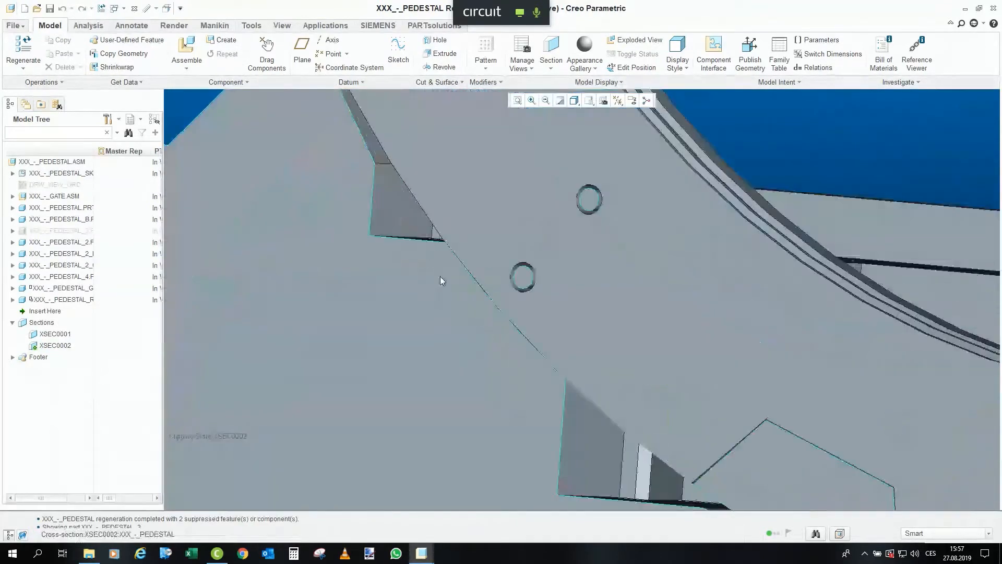
pyautogui.scroll(-3, 437, 233)
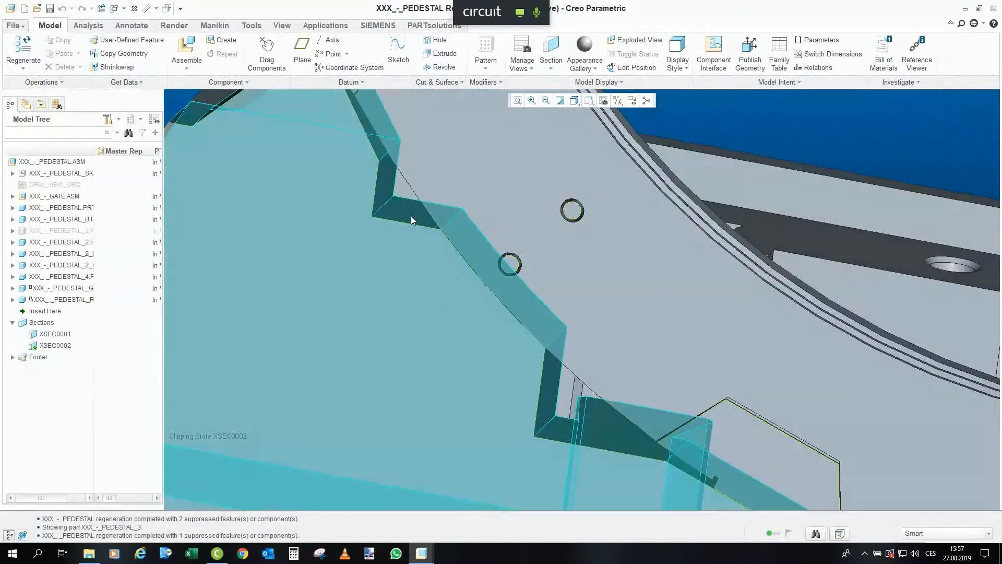
# Select XXX_-_PEDESTAL.PRT in the sectioned view and inspect the contact areas beneath the gate ring's lower chevrons.
pyautogui.click(412, 217)
pyautogui.scroll(-3, 411, 217)
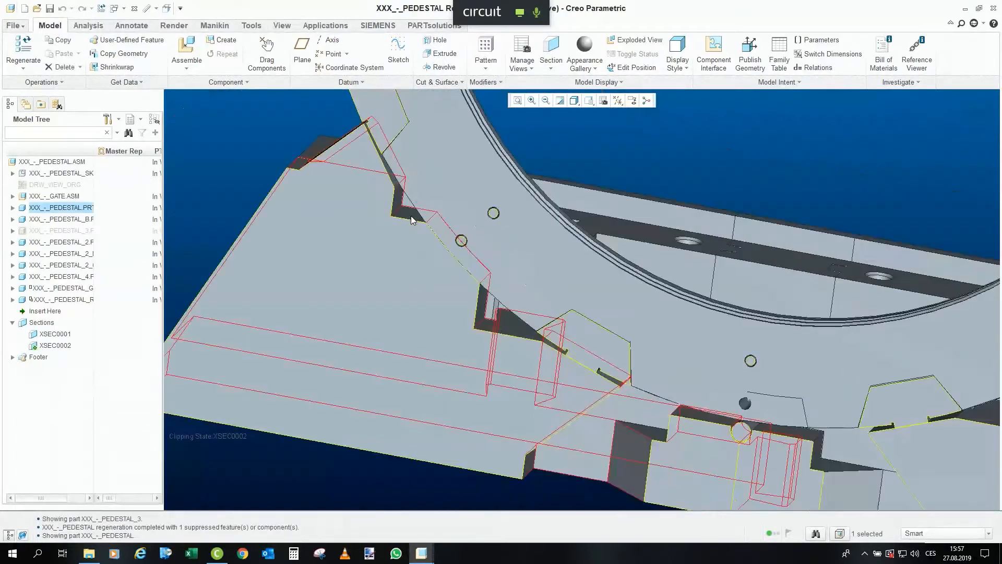
pyautogui.scroll(-4, 515, 284)
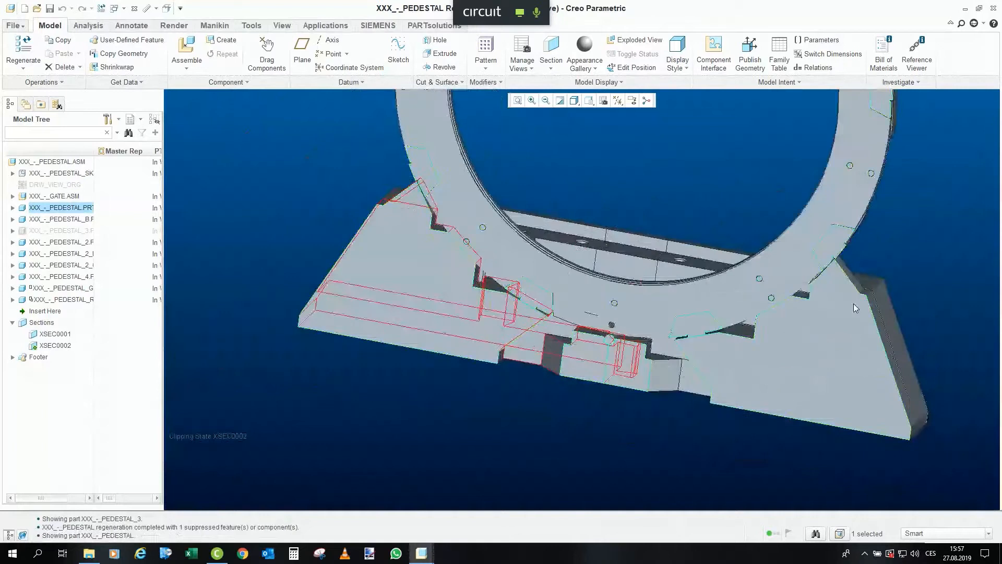
pyautogui.scroll(5, 731, 349)
pyautogui.scroll(6, 651, 346)
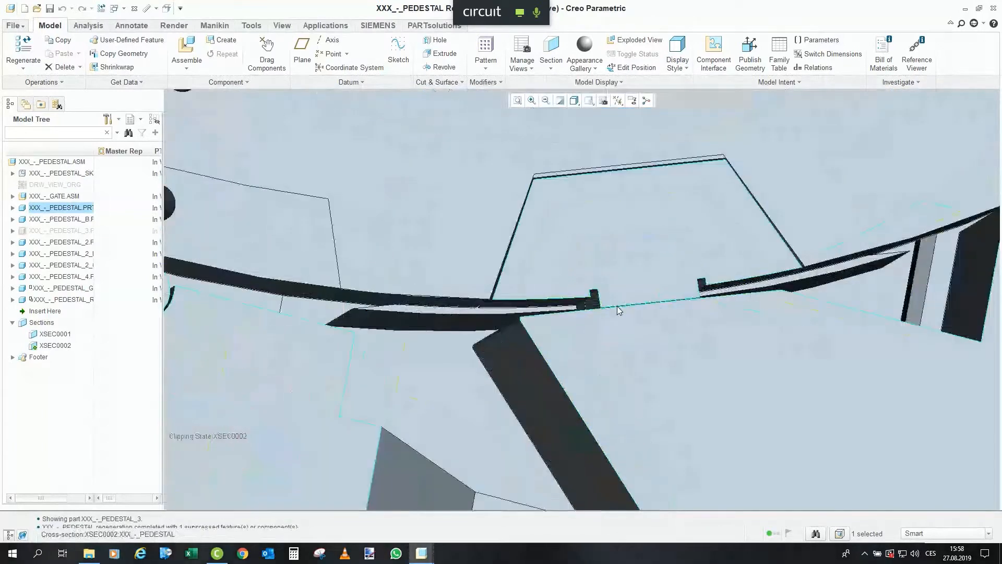
pyautogui.scroll(3, 619, 310)
pyautogui.scroll(-8, 722, 306)
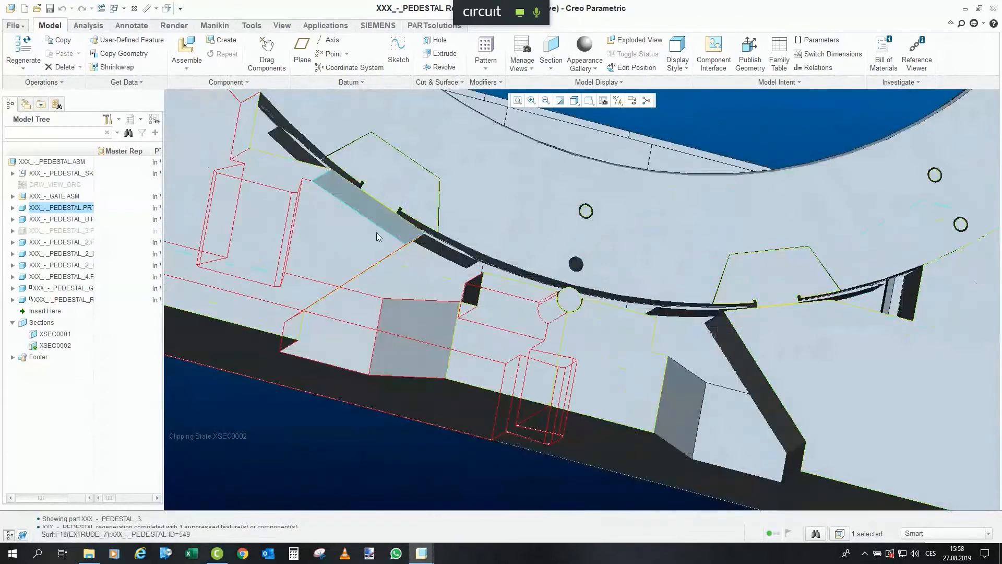
# Examine the cut gear shaft XXX_-_PEDESTAL_GEAR.PRT beneath the gate ring in the XSEC0002 view, then clear the selection.
pyautogui.scroll(2, 381, 221)
pyautogui.moveTo(384, 205); pyautogui.dragTo(335, 216, button='middle')
pyautogui.scroll(4, 631, 291)
pyautogui.moveTo(568, 295)
pyautogui.mouseDown(button='middle')
pyautogui.moveTo(553, 293)
pyautogui.moveTo(572, 324)
pyautogui.moveTo(613, 309)
pyautogui.mouseUp(button='middle')
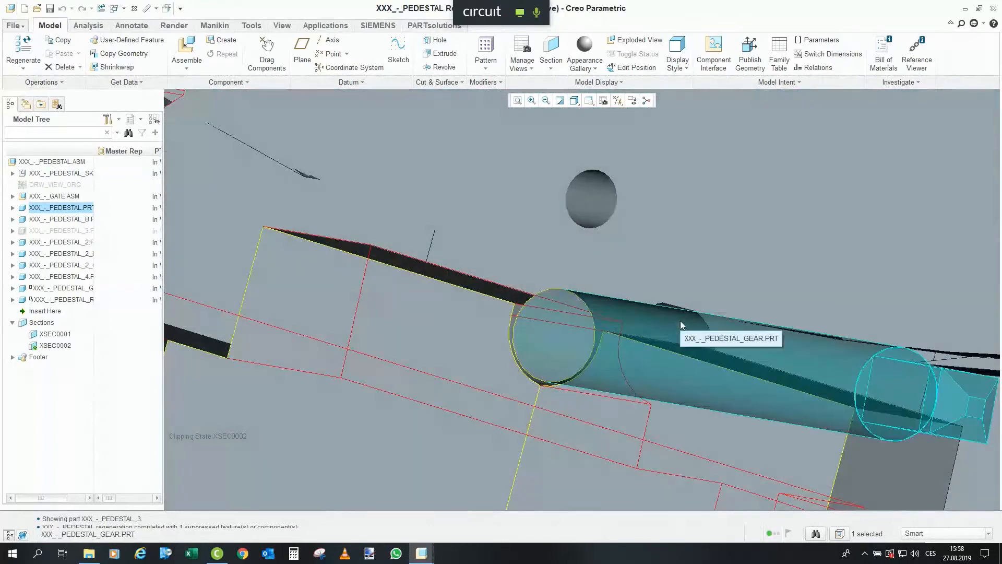
pyautogui.moveTo(680, 320)
pyautogui.mouseDown(button='middle')
pyautogui.moveTo(673, 325)
pyautogui.moveTo(682, 305)
pyautogui.mouseUp(button='middle')
pyautogui.scroll(3, 616, 266)
pyautogui.scroll(3, 616, 265)
pyautogui.moveTo(617, 265); pyautogui.dragTo(625, 336, button='middle')
pyautogui.scroll(2, 626, 320)
pyautogui.click(629, 401)
pyautogui.scroll(3, 629, 345)
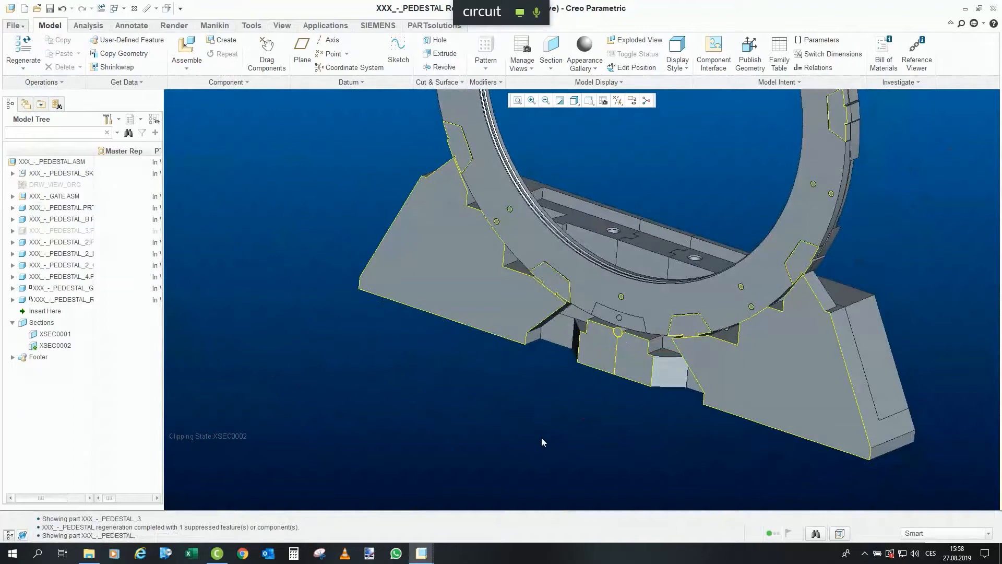
# Unhide the pedestal part XXX_-_PEDESTAL_3 in the sectioned assembly.
pyautogui.moveTo(520, 317); pyautogui.dragTo(506, 367, button='middle')
pyautogui.scroll(-2, 522, 237)
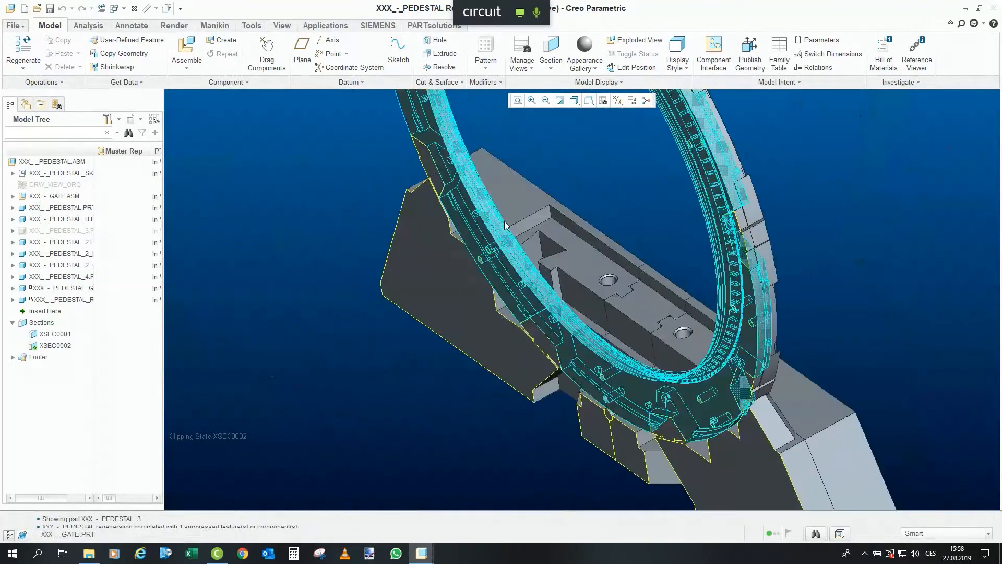
pyautogui.scroll(2, 408, 157)
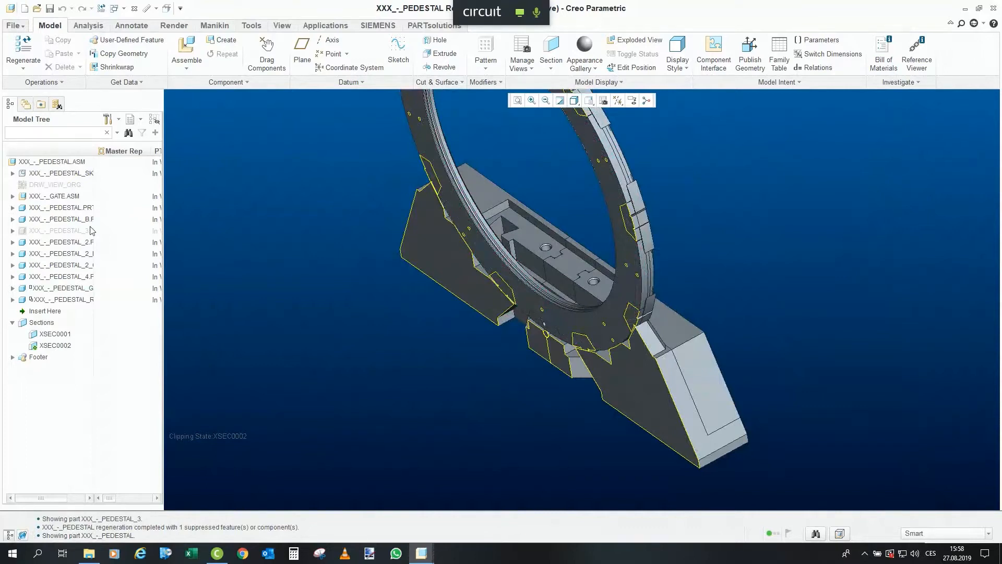
pyautogui.rightClick(58, 231)
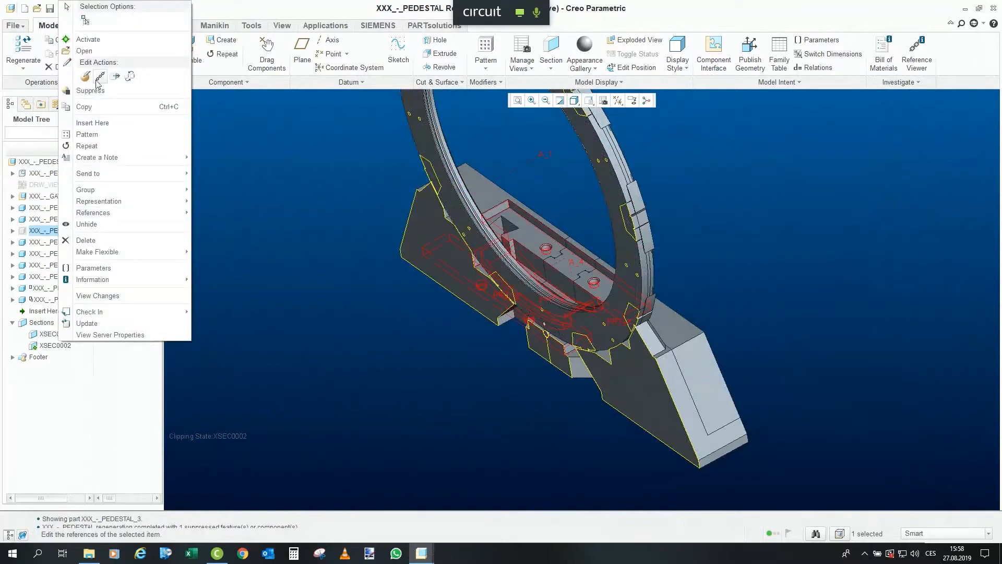
pyautogui.click(87, 224)
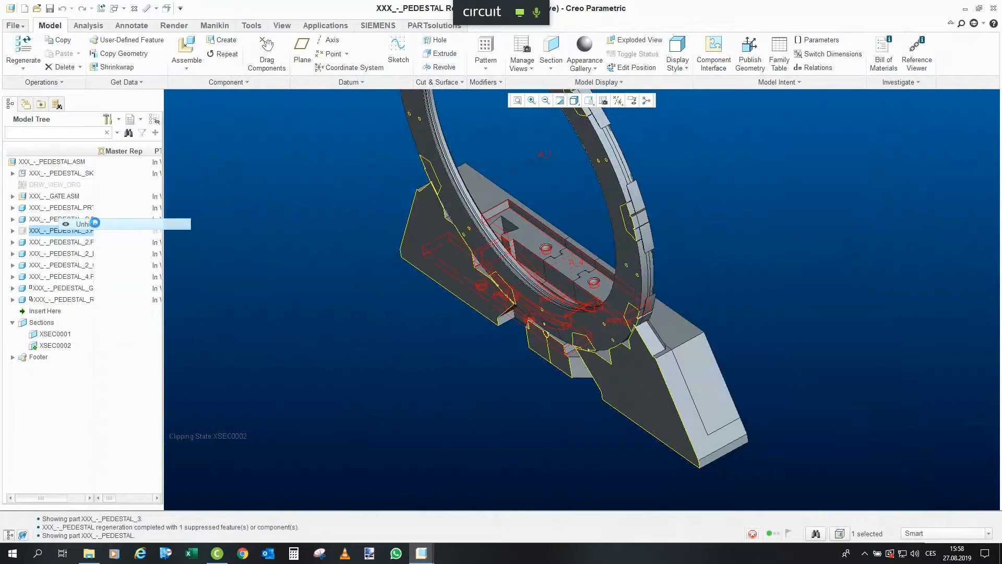
# Select XXX_-_PEDESTAL_3 in the sectioned view and inspect its fit along the gate ring's inner edge.
pyautogui.scroll(-4, 500, 247)
pyautogui.moveTo(524, 245)
pyautogui.mouseDown(button='middle')
pyautogui.moveTo(600, 230)
pyautogui.moveTo(590, 222)
pyautogui.moveTo(499, 273)
pyautogui.mouseUp(button='middle')
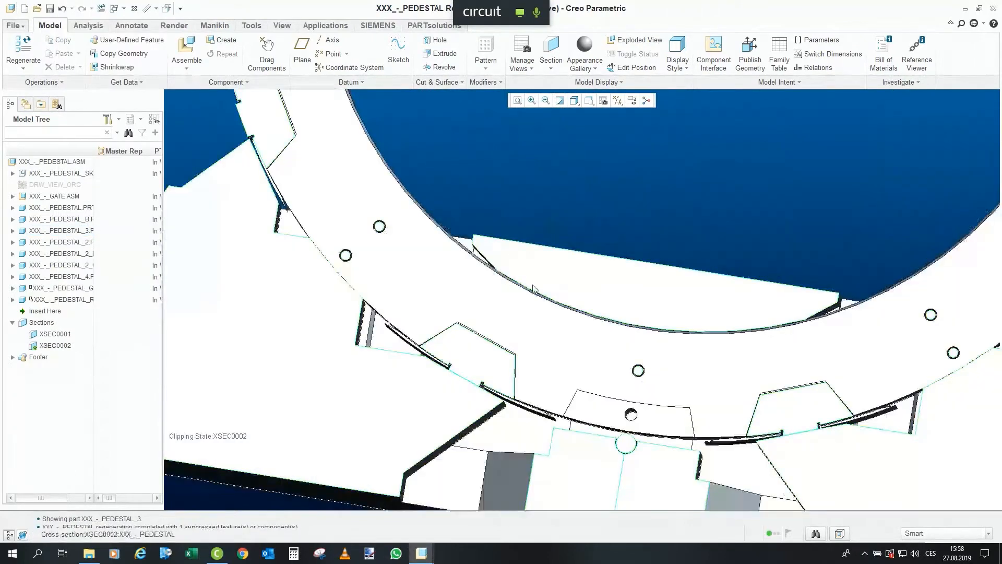
pyautogui.moveTo(752, 333); pyautogui.dragTo(751, 399, button='middle')
pyautogui.scroll(-5, 470, 251)
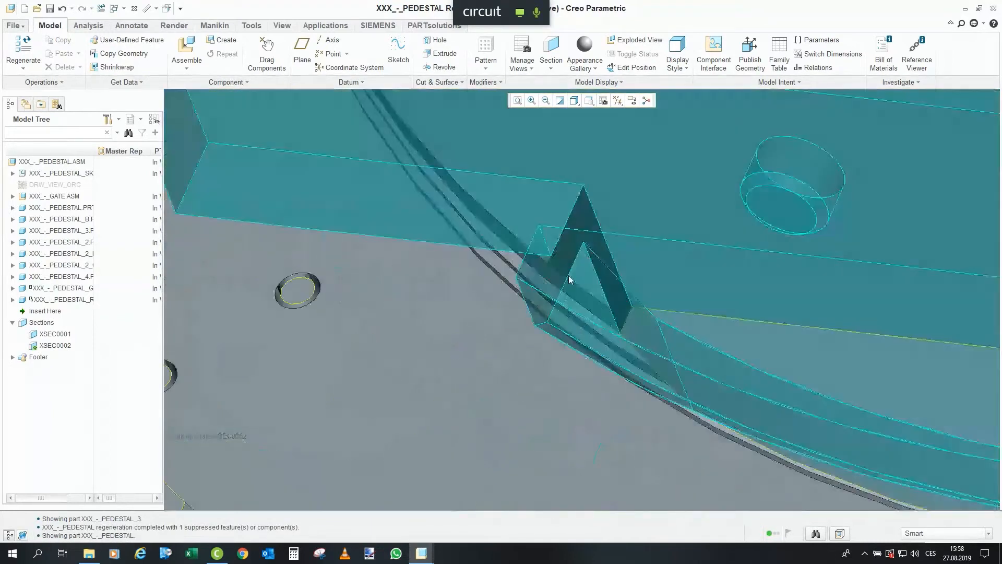
pyautogui.scroll(2, 577, 274)
pyautogui.click(569, 272)
pyautogui.scroll(-3, 561, 254)
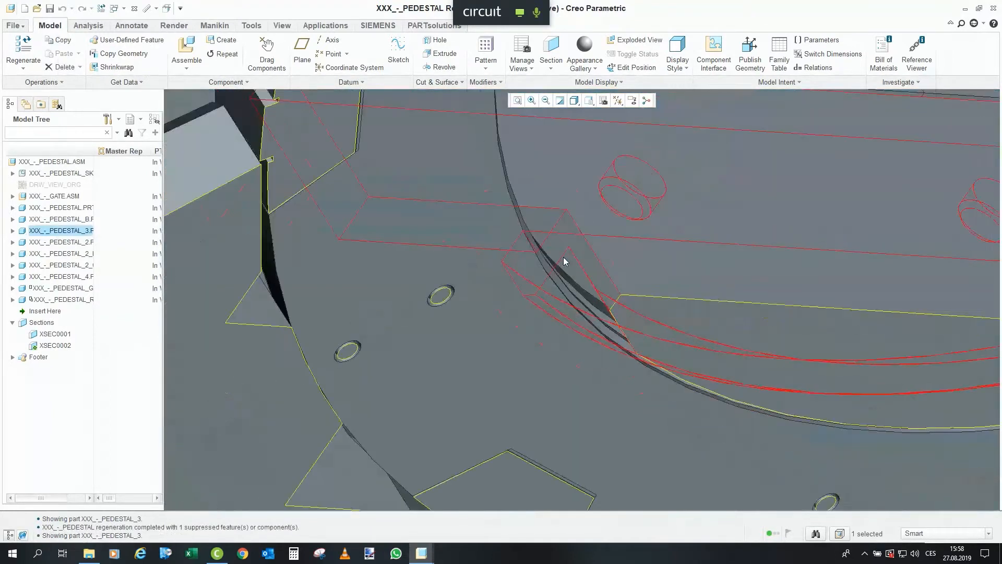
pyautogui.scroll(5, 564, 261)
pyautogui.click(242, 346)
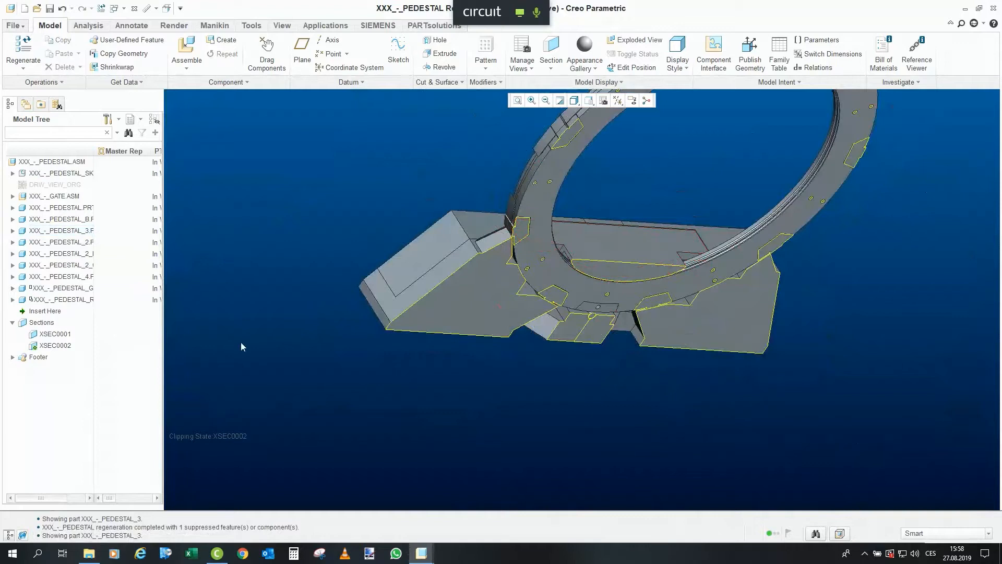
# Activate the cross-section XSEC0001 to cut through the stairs, pedestal and gate ring.
pyautogui.click(55, 334)
pyautogui.rightClick(72, 337)
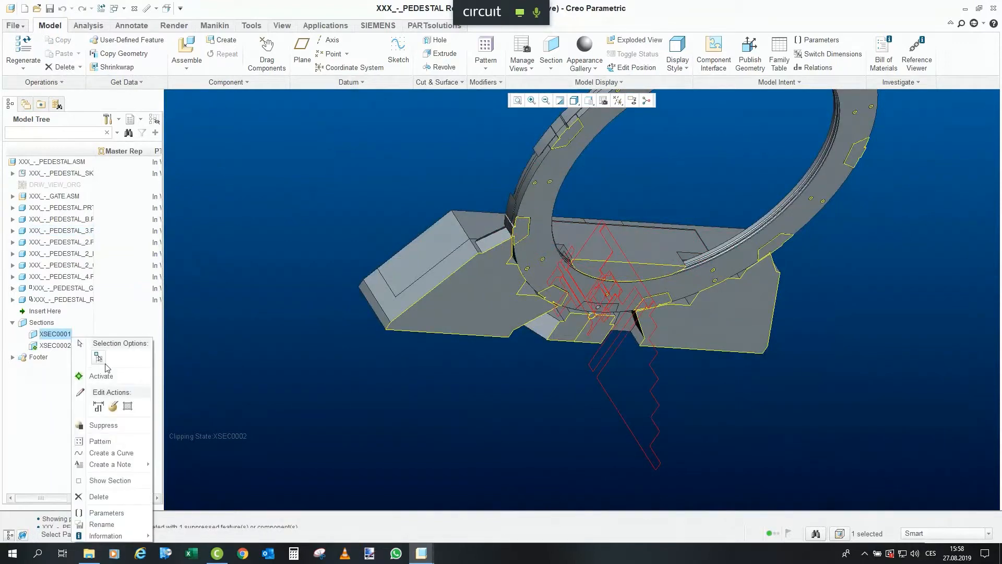
pyautogui.click(100, 376)
# Examine in the XSEC0001 cut how the gate ring sits in the pedestal next to the drive gear shaft.
pyautogui.moveTo(645, 365); pyautogui.dragTo(371, 221, button='middle')
pyautogui.scroll(-4, 687, 383)
pyautogui.moveTo(687, 384); pyautogui.dragTo(564, 296, button='middle')
pyautogui.scroll(-4, 422, 267)
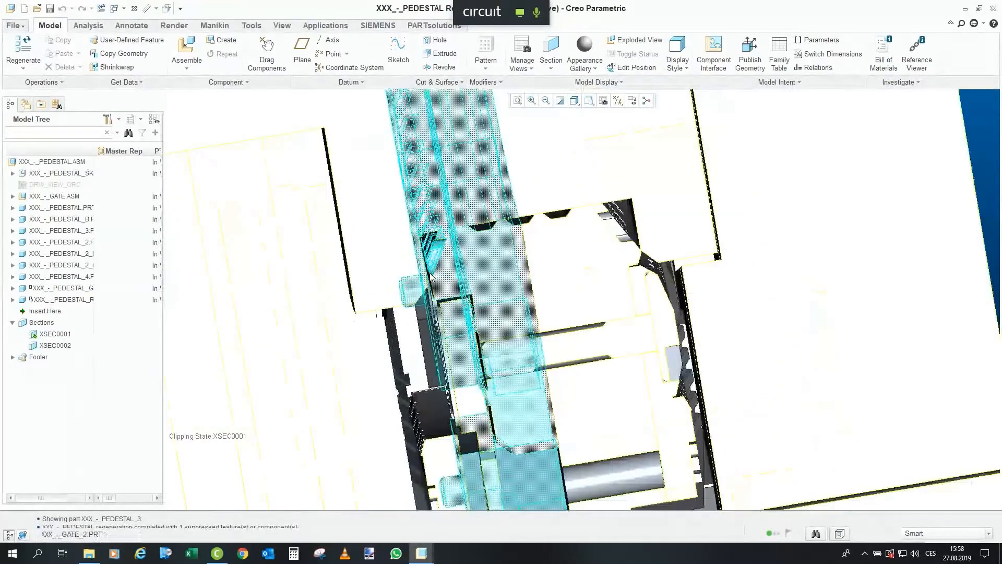
pyautogui.moveTo(423, 267)
pyautogui.mouseDown(button='middle')
pyautogui.moveTo(451, 271)
pyautogui.moveTo(444, 279)
pyautogui.moveTo(458, 269)
pyautogui.moveTo(455, 288)
pyautogui.moveTo(647, 265)
pyautogui.moveTo(595, 260)
pyautogui.moveTo(609, 228)
pyautogui.moveTo(626, 259)
pyautogui.mouseUp(button='middle')
pyautogui.scroll(3, 620, 337)
pyautogui.scroll(4, 613, 259)
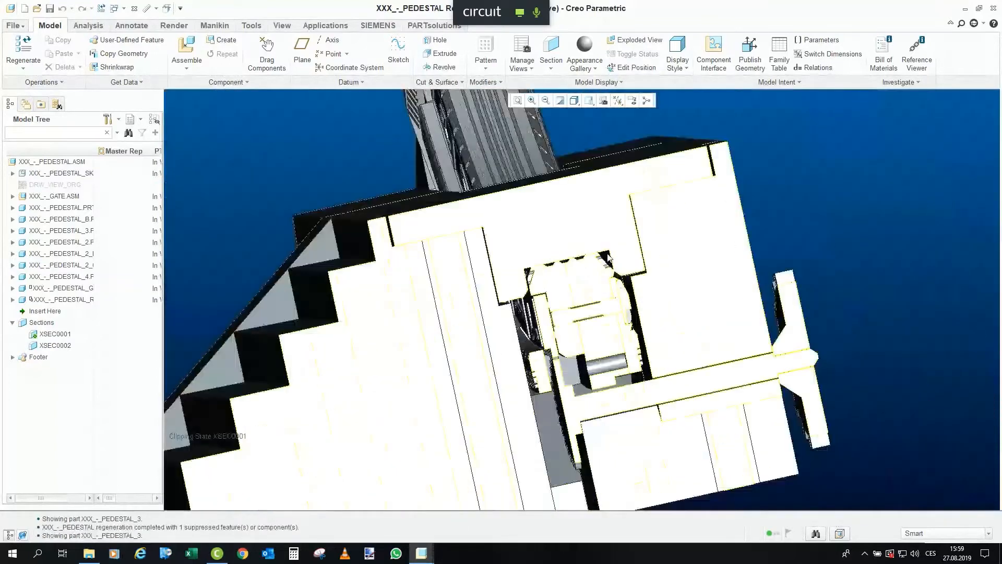
pyautogui.scroll(1, 608, 255)
pyautogui.scroll(-2, 606, 256)
pyautogui.moveTo(600, 256); pyautogui.dragTo(591, 261, button='middle')
pyautogui.scroll(1, 589, 260)
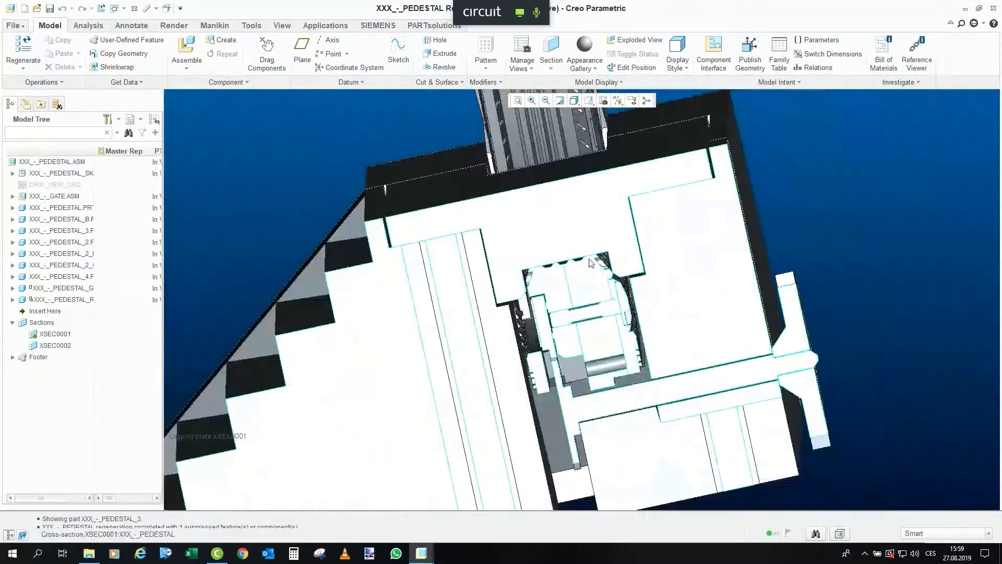
# Inspect up close where XXX_-_PEDESTAL_3 rests against the gate ring's cut profile.
pyautogui.scroll(-5, 590, 260)
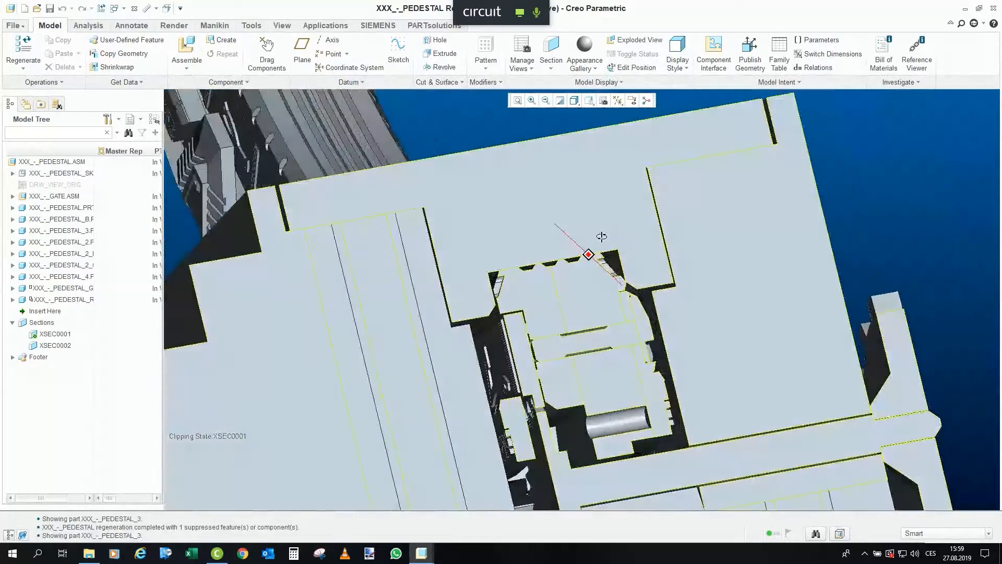
pyautogui.scroll(2, 606, 232)
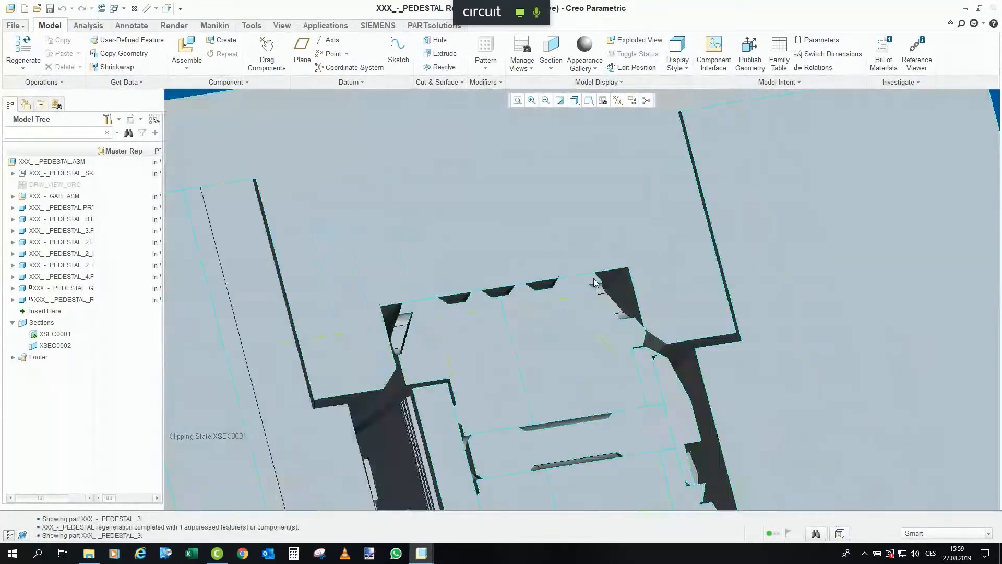
pyautogui.scroll(-3, 592, 278)
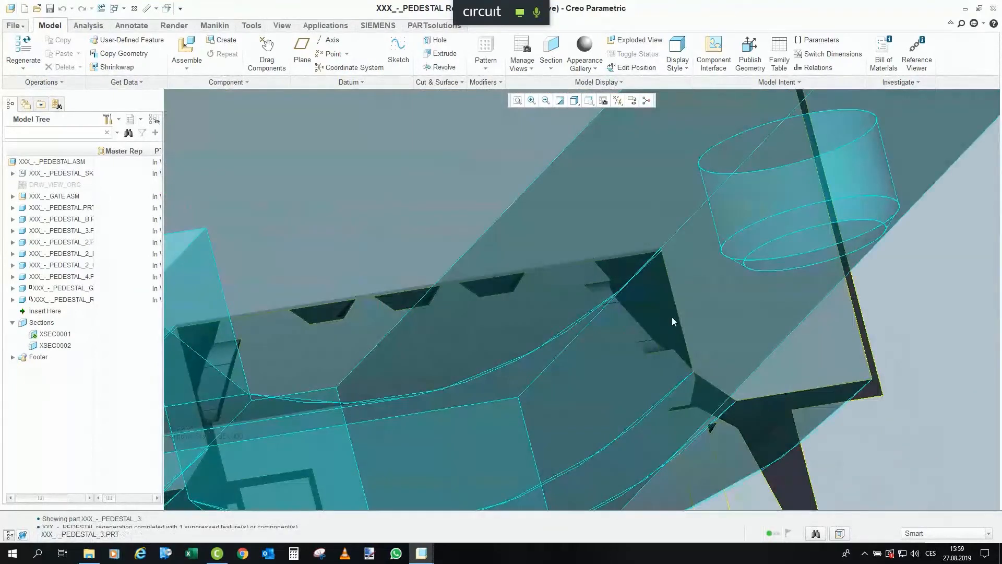
pyautogui.scroll(5, 672, 321)
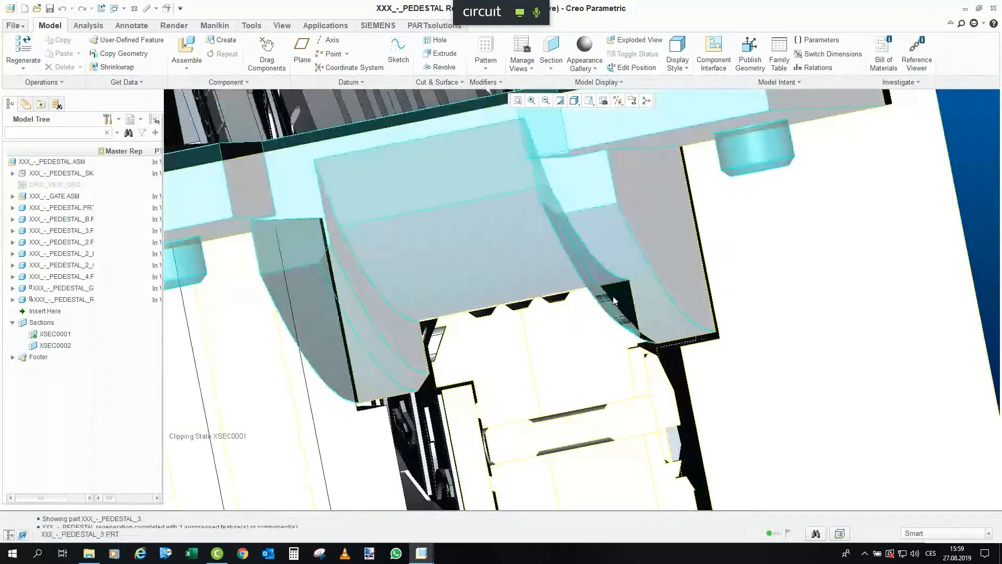
pyautogui.scroll(5, 612, 299)
pyautogui.moveTo(609, 295); pyautogui.dragTo(633, 298, button='middle')
pyautogui.scroll(2, 634, 294)
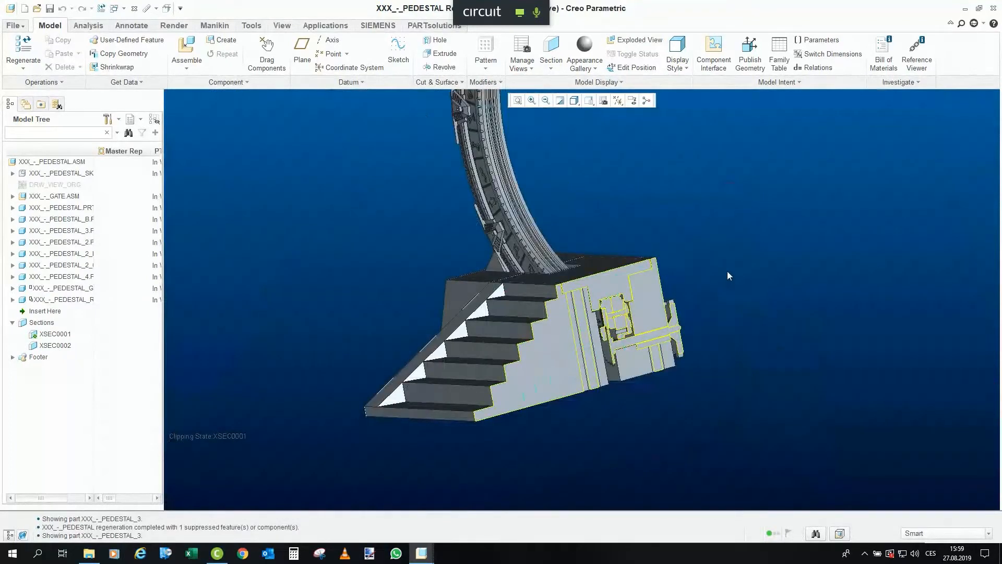
# Deactivate the cross-section XSEC0001 to display the full assembly.
pyautogui.scroll(1, 722, 226)
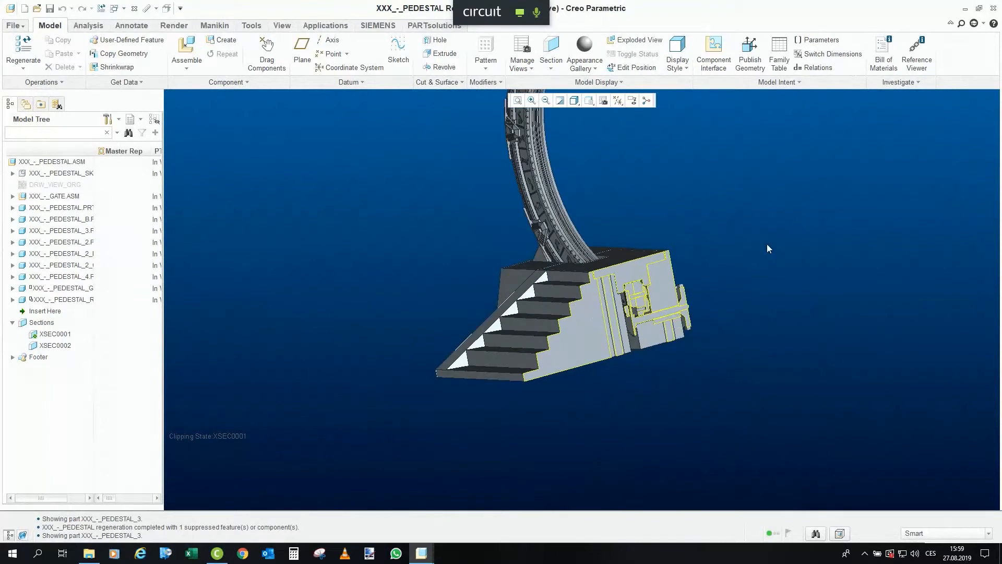
pyautogui.scroll(-6, 597, 236)
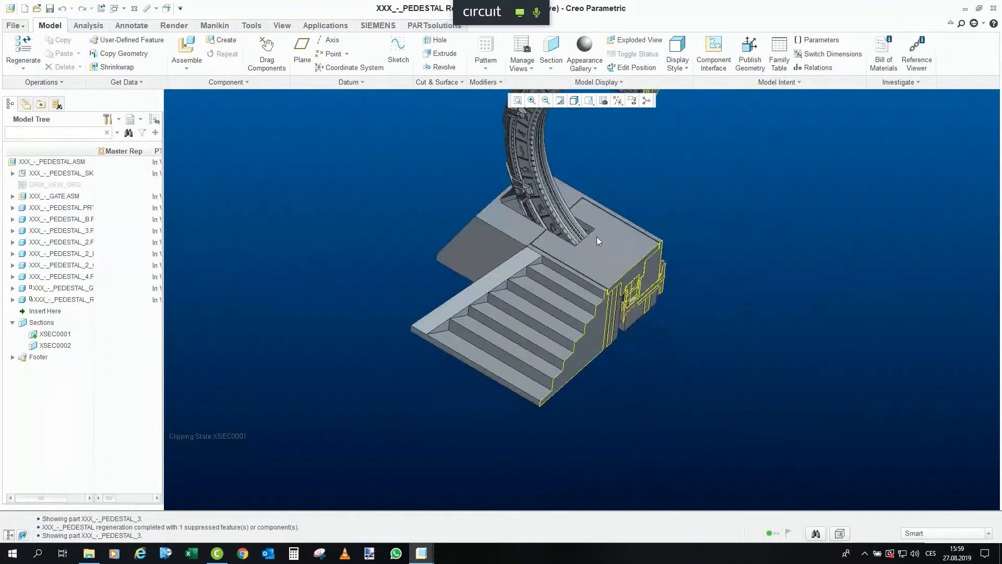
pyautogui.moveTo(599, 261); pyautogui.dragTo(700, 198, button='middle')
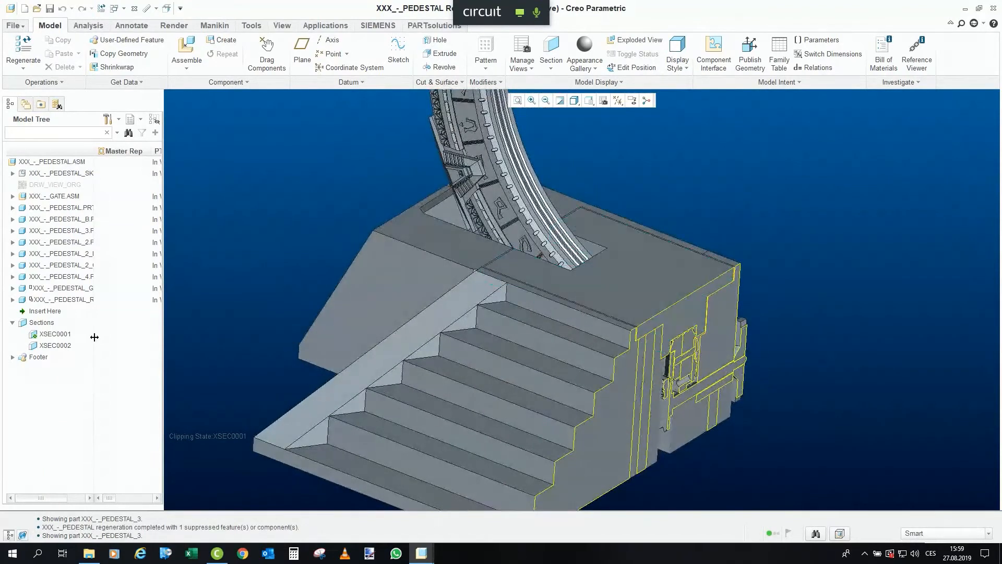
pyautogui.rightClick(62, 338)
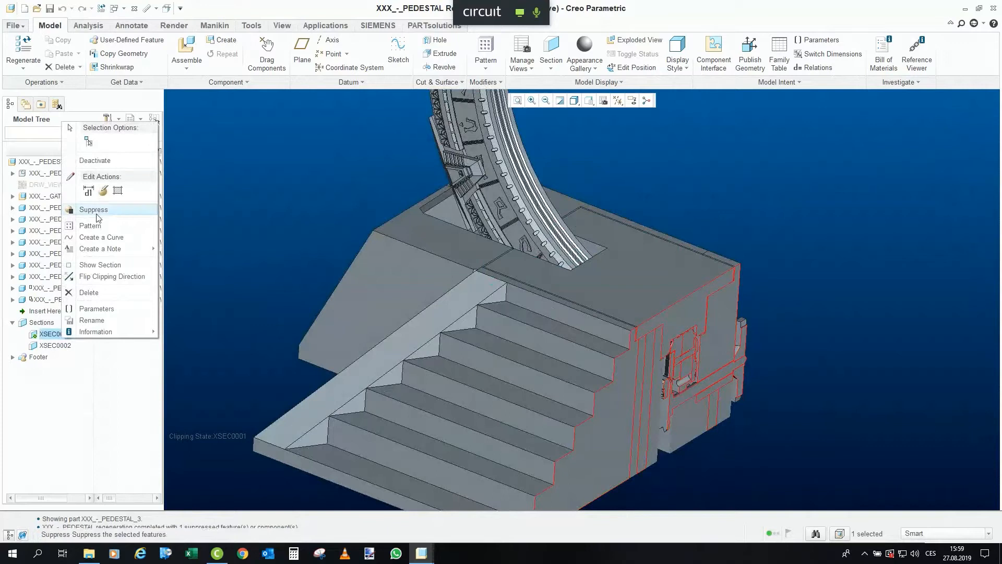
pyautogui.click(99, 160)
# Try turning the toothed wheel on the pedestal's side face with Drag Components, then cancel the movement and leave the command.
pyautogui.moveTo(822, 199); pyautogui.dragTo(739, 280, button='middle')
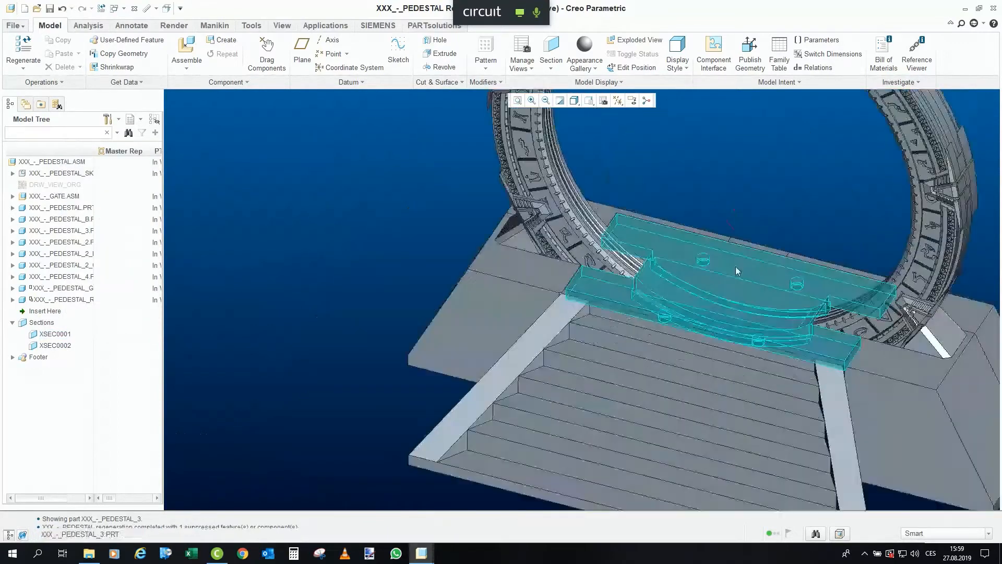
pyautogui.moveTo(651, 324); pyautogui.dragTo(678, 360, button='middle')
pyautogui.moveTo(725, 389)
pyautogui.mouseDown(button='middle')
pyautogui.moveTo(723, 374)
pyautogui.moveTo(767, 372)
pyautogui.moveTo(731, 382)
pyautogui.mouseUp(button='middle')
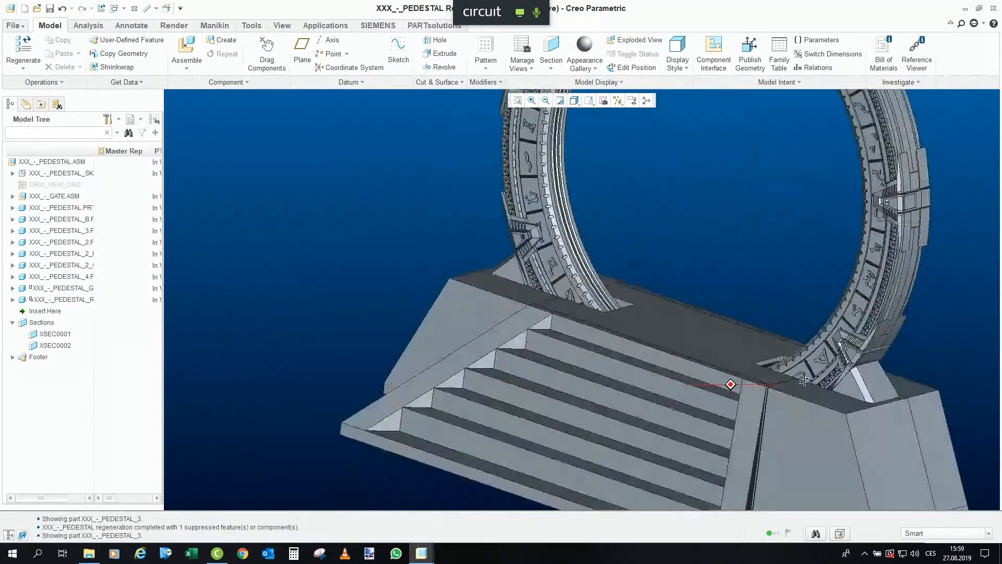
pyautogui.click(277, 58)
pyautogui.scroll(3, 571, 342)
pyautogui.moveTo(579, 341); pyautogui.dragTo(544, 324, button='middle')
pyautogui.scroll(-5, 632, 360)
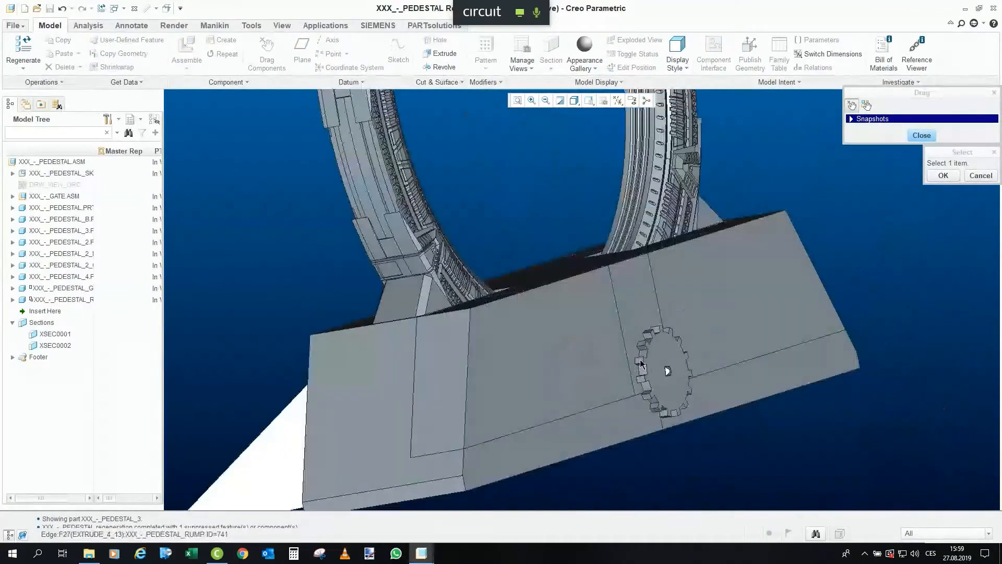
pyautogui.click(642, 359)
pyautogui.moveTo(643, 359); pyautogui.dragTo(730, 363, button='middle')
pyautogui.scroll(2, 730, 364)
pyautogui.scroll(2, 729, 362)
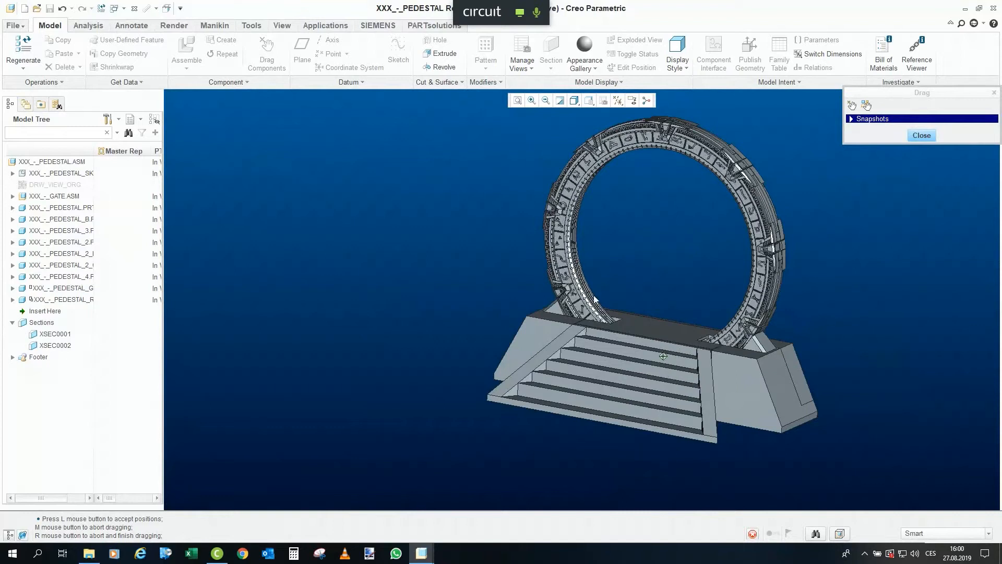
pyautogui.middleClick(679, 402)
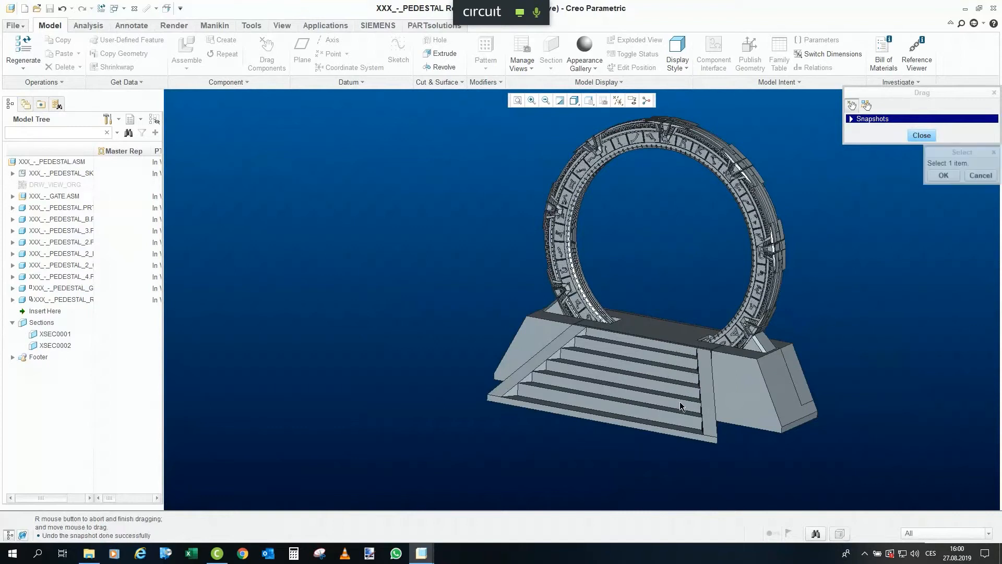
pyautogui.click(924, 138)
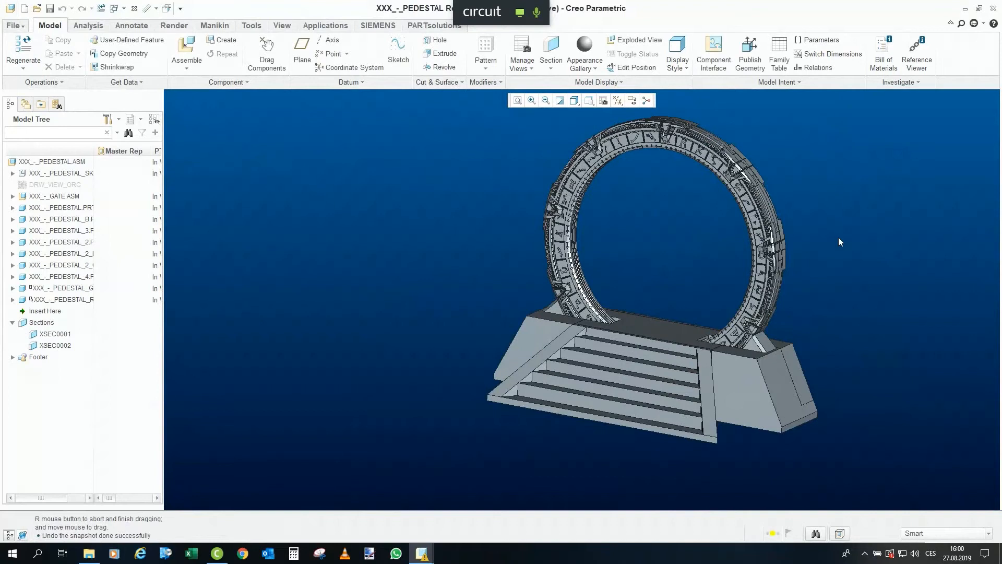
# Hide the pedestal parts XXX_-_PEDESTAL_B and XXX_-_PEDESTAL to expose the drive gear from below.
pyautogui.scroll(-3, 706, 274)
pyautogui.moveTo(741, 318)
pyautogui.mouseDown(button='middle')
pyautogui.moveTo(755, 320)
pyautogui.moveTo(718, 333)
pyautogui.mouseUp(button='middle')
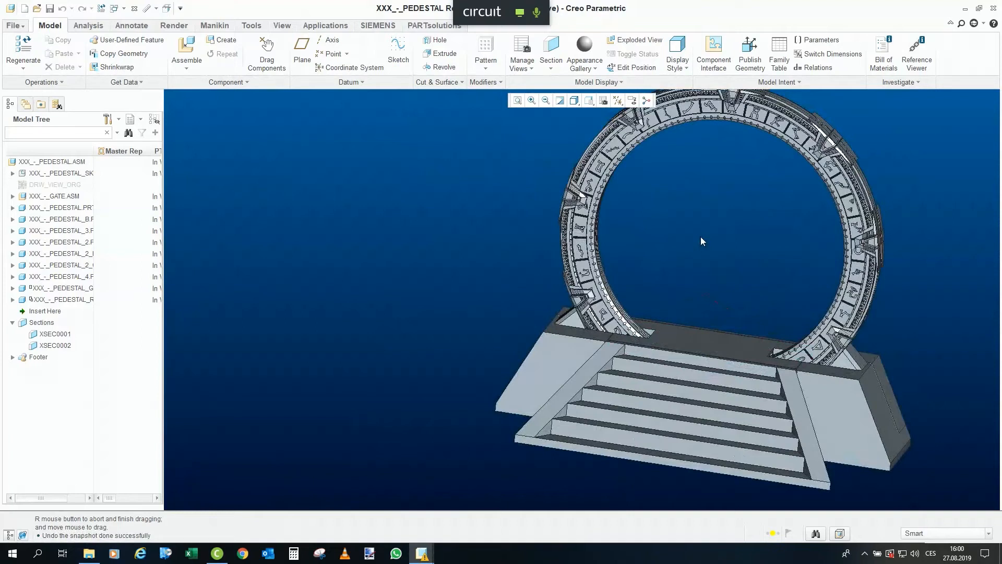
pyautogui.moveTo(723, 273)
pyautogui.mouseDown(button='middle')
pyautogui.moveTo(717, 282)
pyautogui.moveTo(623, 271)
pyautogui.moveTo(596, 237)
pyautogui.moveTo(609, 309)
pyautogui.moveTo(640, 280)
pyautogui.moveTo(634, 325)
pyautogui.mouseUp(button='middle')
pyautogui.click(633, 324)
pyautogui.rightClick(634, 324)
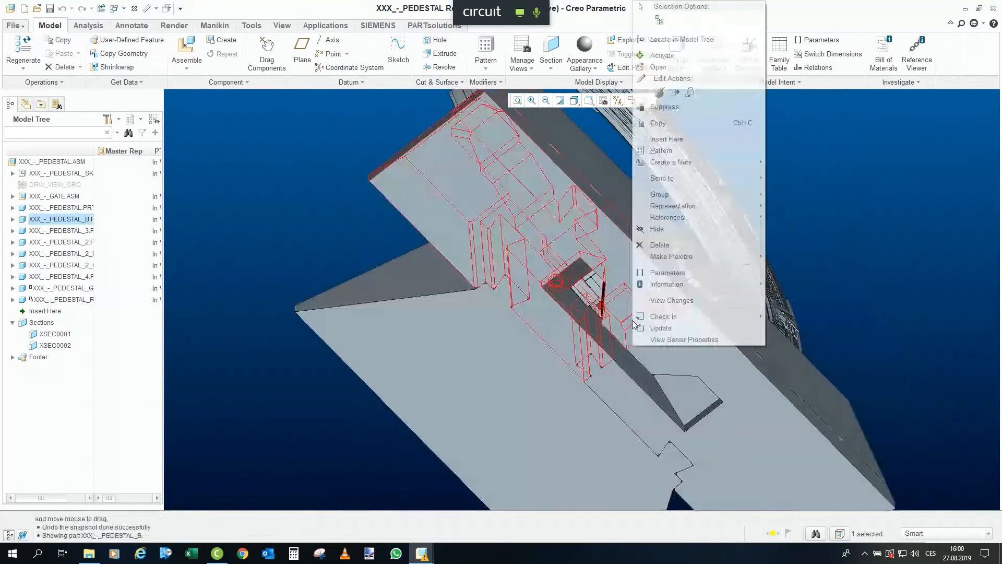
pyautogui.click(654, 229)
pyautogui.click(685, 369)
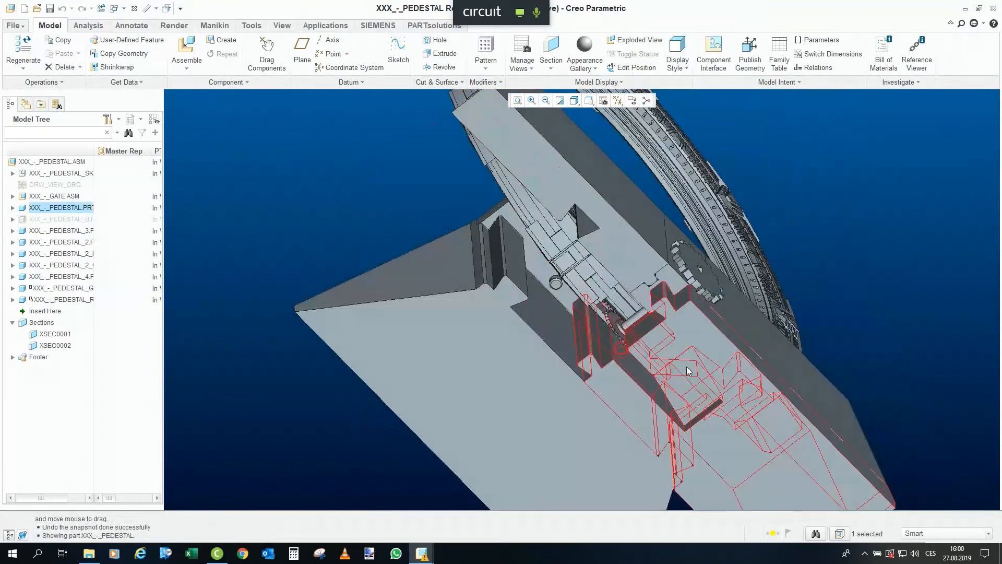
pyautogui.rightClick(686, 369)
pyautogui.click(709, 252)
# Inspect from below how the drive gear's teeth mesh with the gate's inner ring.
pyautogui.scroll(-5, 606, 355)
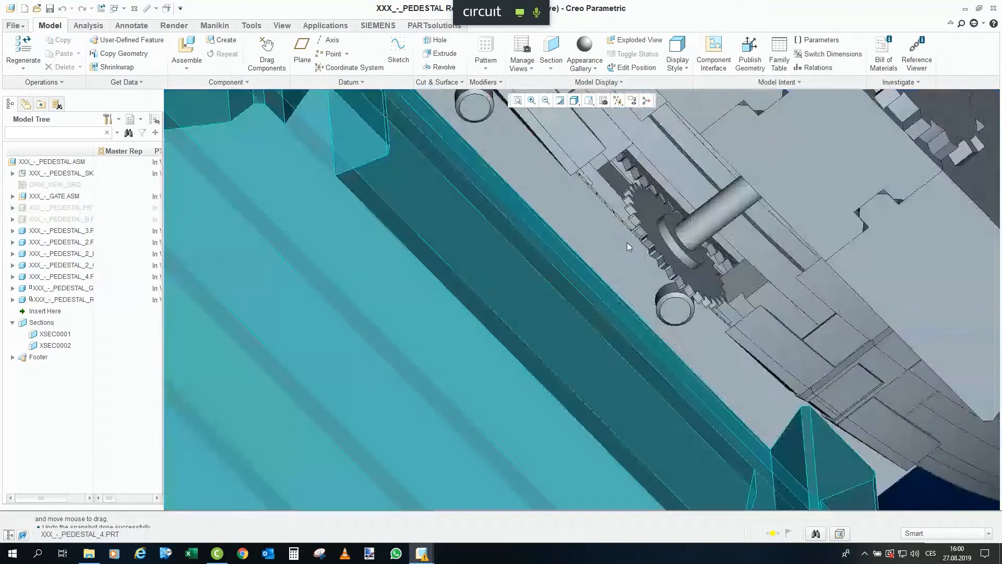
pyautogui.moveTo(633, 194); pyautogui.dragTo(664, 185, button='middle')
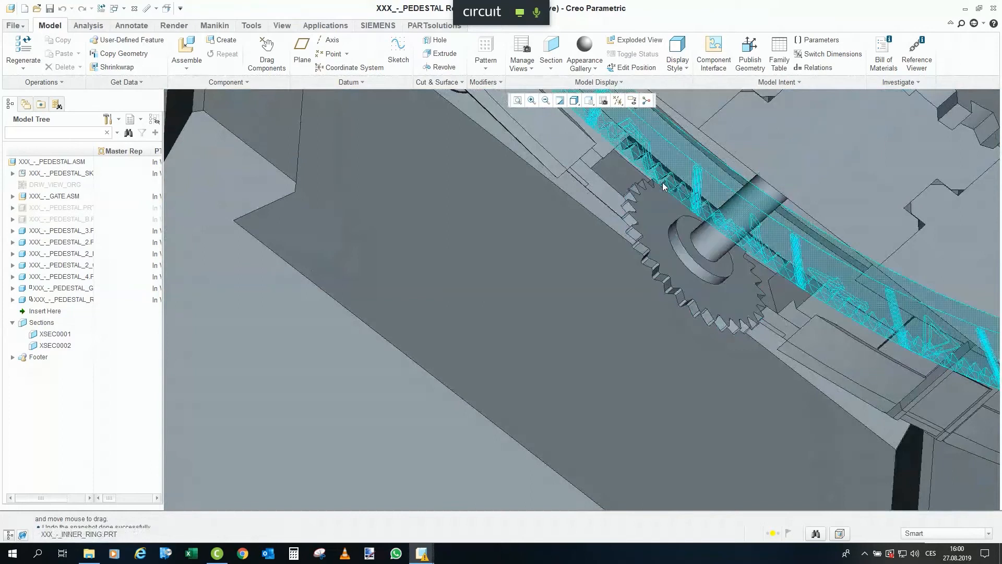
pyautogui.scroll(2, 659, 173)
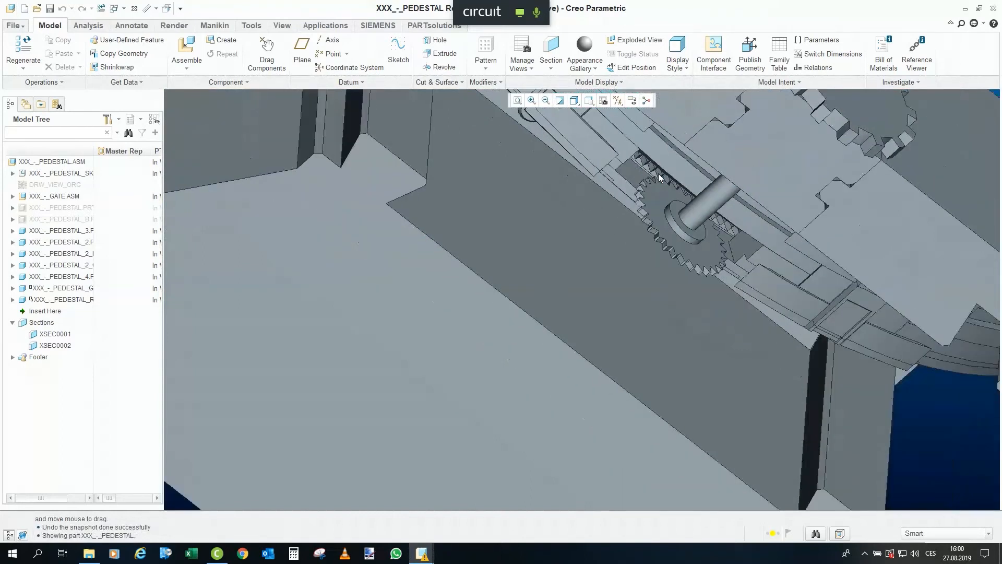
pyautogui.scroll(-2, 659, 173)
pyautogui.scroll(-1, 659, 177)
pyautogui.scroll(5, 666, 240)
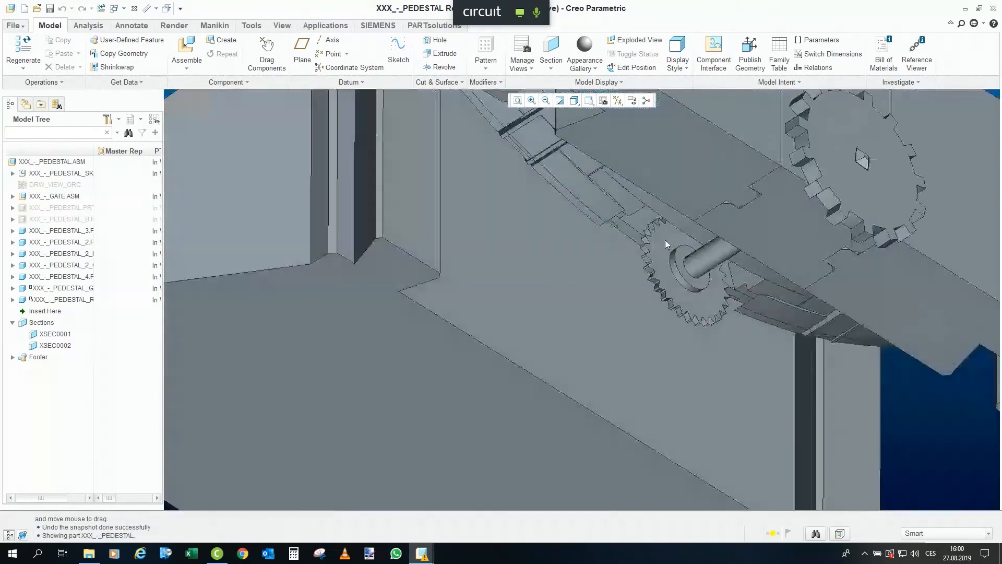
pyautogui.moveTo(676, 239); pyautogui.dragTo(693, 300, button='middle')
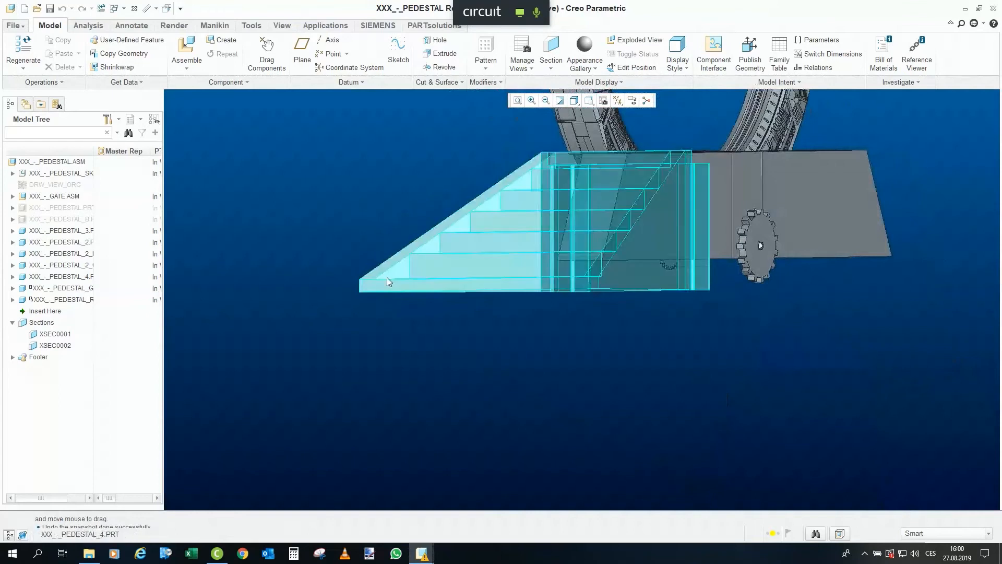
# Unhide all hidden items of the pedestal assembly at once.
pyautogui.click(282, 25)
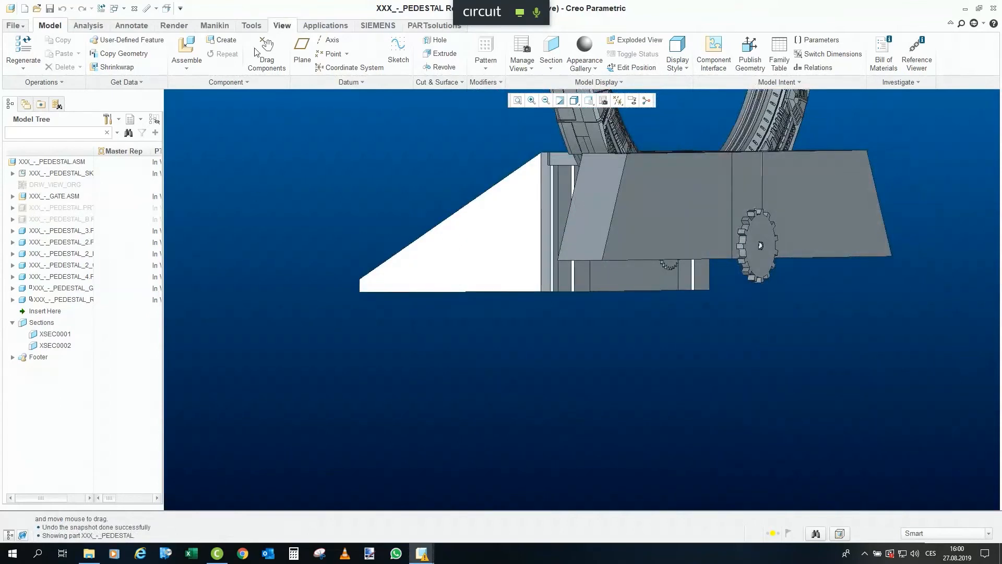
pyautogui.click(61, 66)
pyautogui.click(55, 78)
# Examine the complete gate and pedestal assembly from the stair side.
pyautogui.moveTo(471, 363); pyautogui.dragTo(637, 262, button='middle')
pyautogui.scroll(-3, 636, 262)
pyautogui.scroll(-2, 386, 264)
pyautogui.moveTo(579, 284)
pyautogui.mouseDown(button='middle')
pyautogui.moveTo(600, 285)
pyautogui.moveTo(590, 292)
pyautogui.mouseUp(button='middle')
pyautogui.scroll(2, 625, 463)
pyautogui.scroll(-1, 584, 347)
pyautogui.scroll(-3, 600, 367)
pyautogui.moveTo(600, 366)
pyautogui.mouseDown(button='middle')
pyautogui.moveTo(600, 356)
pyautogui.moveTo(585, 365)
pyautogui.moveTo(593, 390)
pyautogui.moveTo(607, 390)
pyautogui.moveTo(602, 309)
pyautogui.mouseUp(button='middle')
pyautogui.scroll(2, 606, 407)
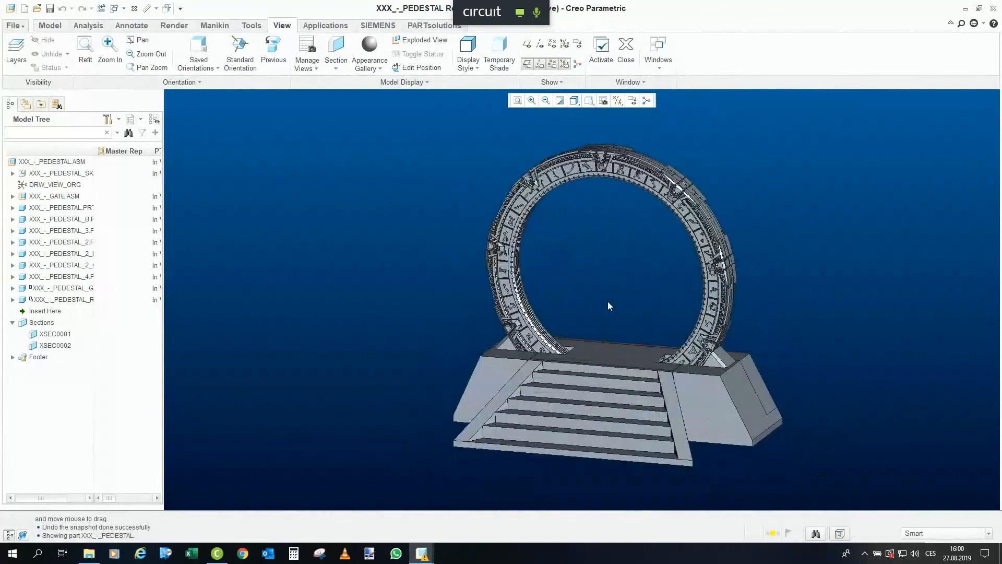